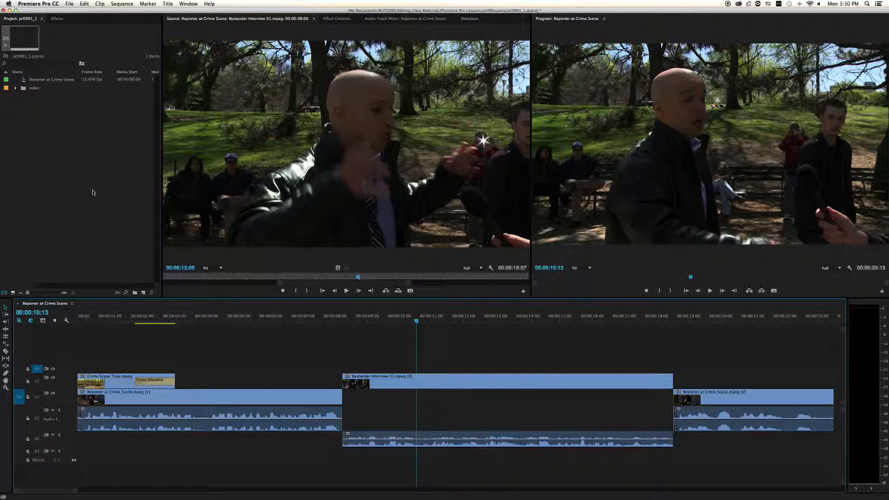
Scrub through the Reporter at Crime Scene sequence to review its clips and the cross dissolve on the crime scene tape
drag(93, 321, 808, 356)
drag(51, 491, 1, 489)
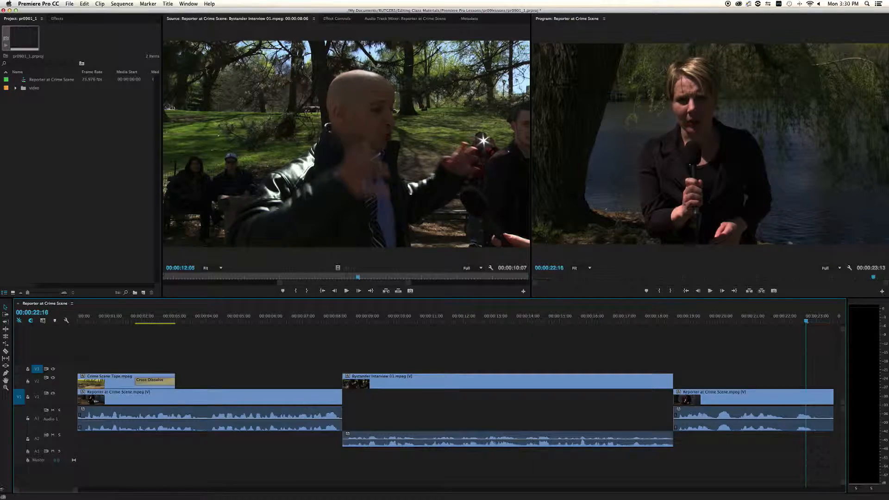
drag(807, 321, 231, 333)
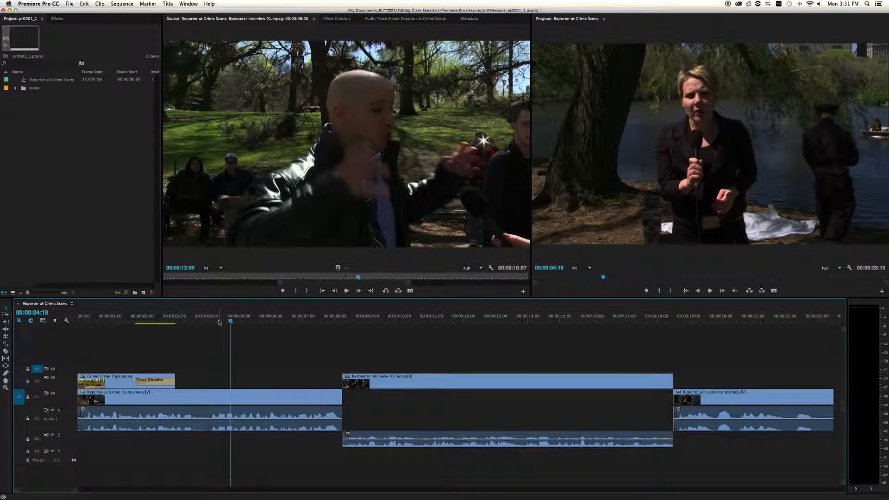
drag(220, 323, 154, 339)
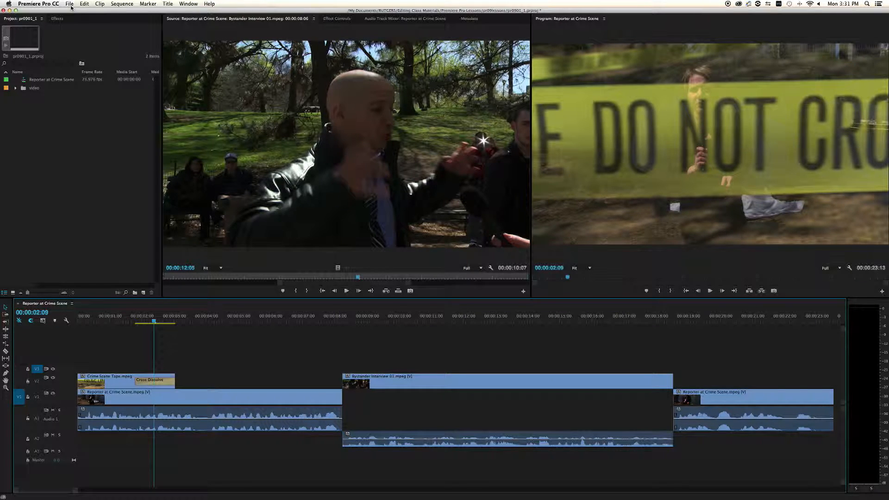
drag(176, 324, 106, 326)
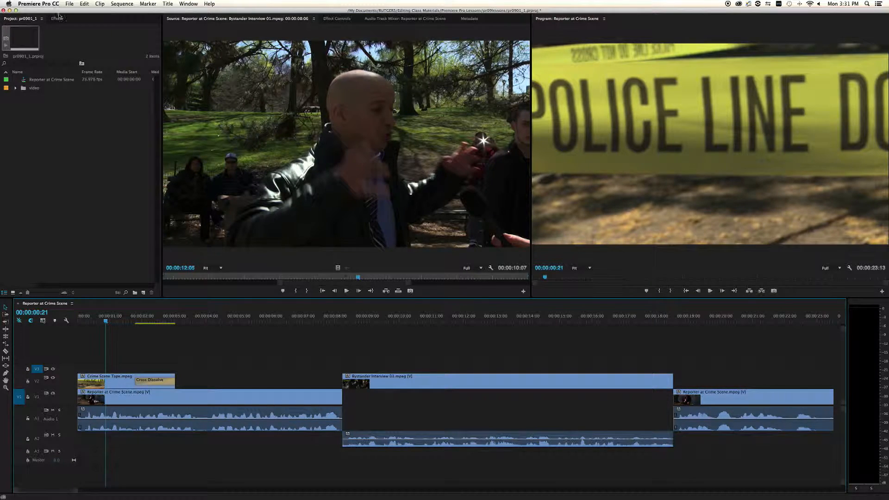
Open the media export settings for the sequence and turn off the Name Overlay effect
click(69, 4)
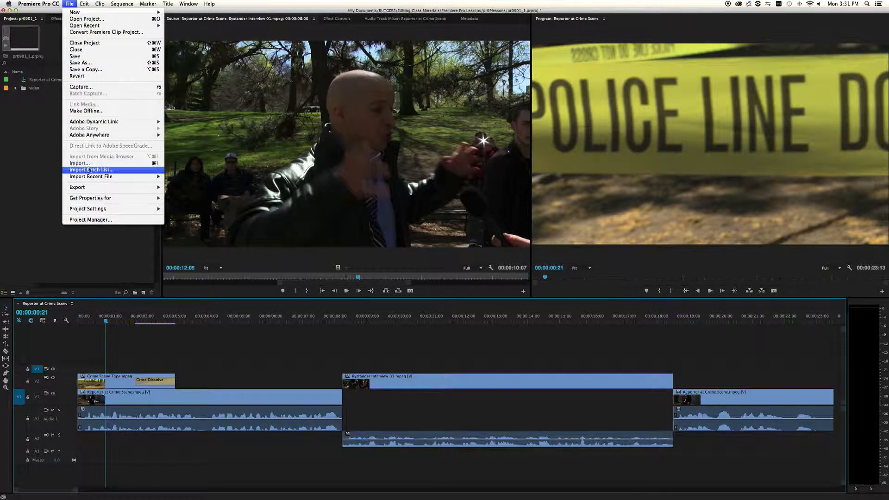
mouse_move(89, 189)
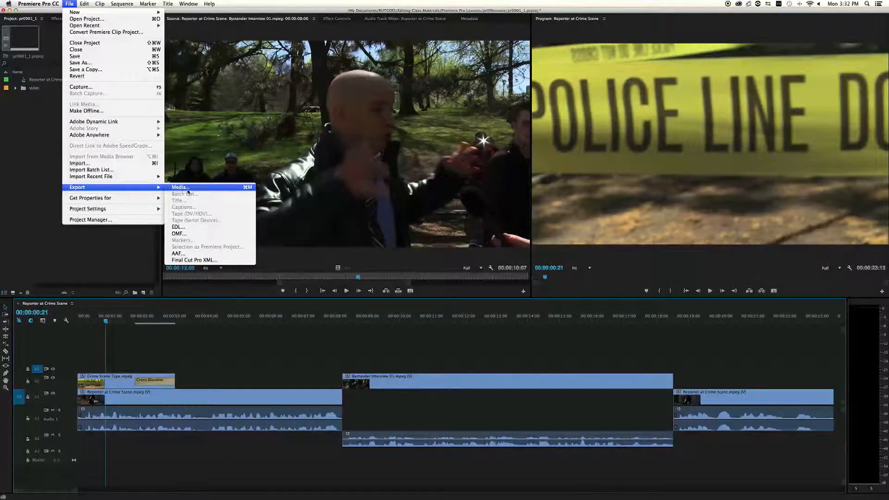
click(187, 191)
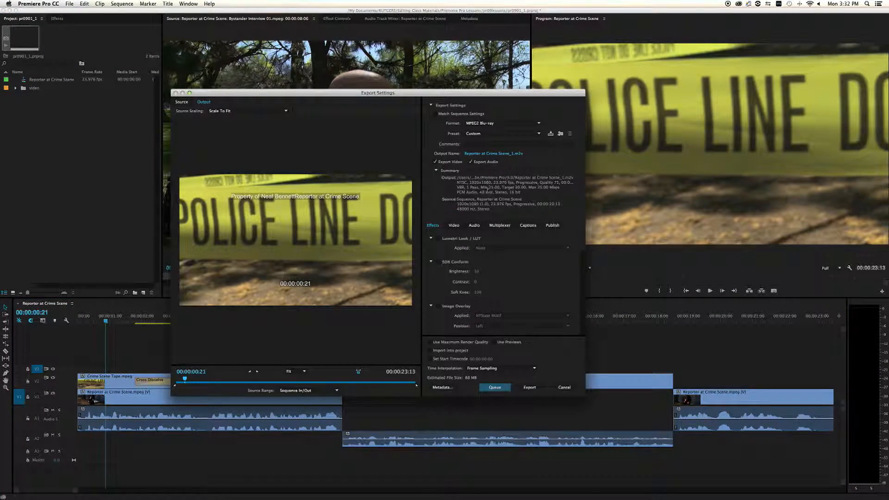
drag(333, 97, 329, 97)
scroll(458, 310, down, 5)
click(434, 254)
drag(377, 97, 417, 104)
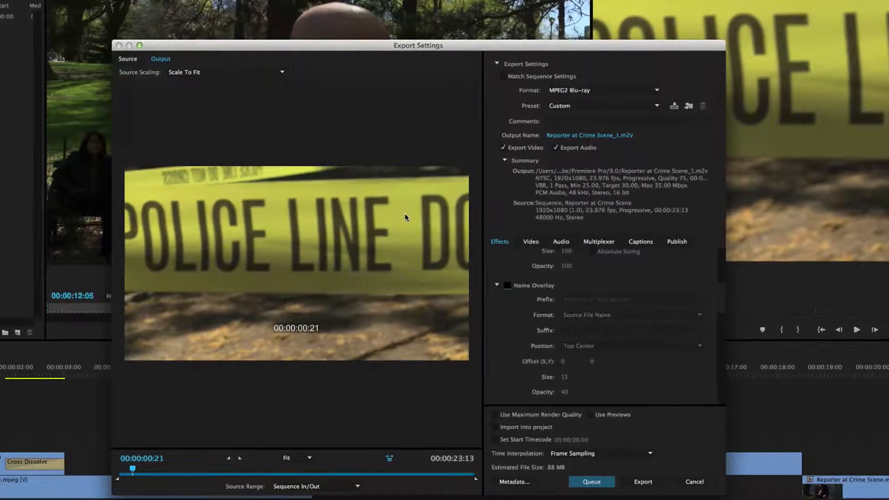
drag(329, 45, 328, 37)
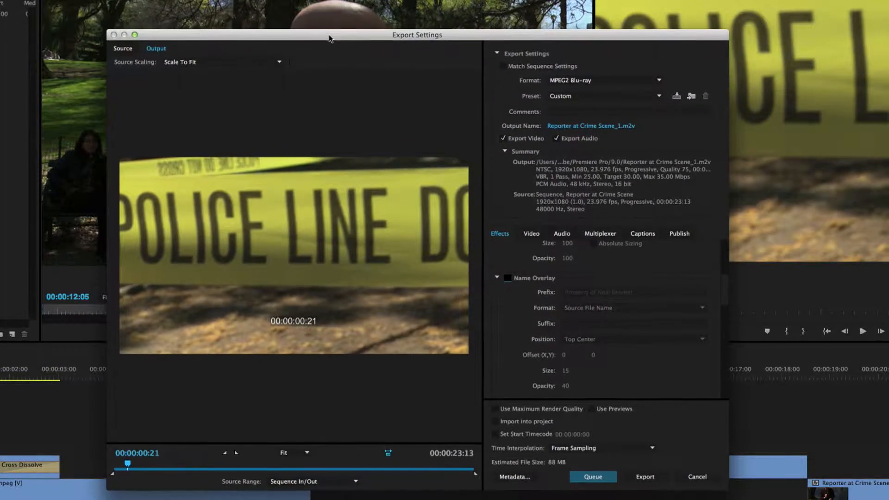
Compare the Source and Output previews of the export and look over the source scaling options
click(123, 48)
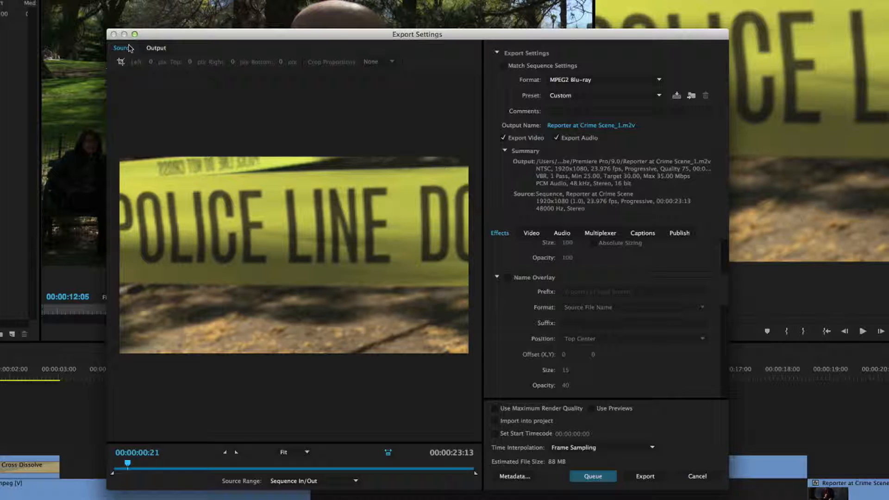
click(158, 48)
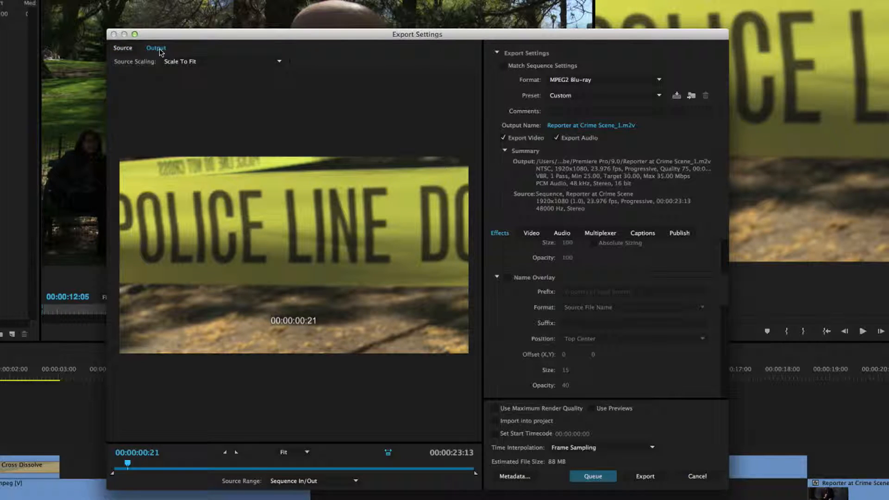
click(179, 62)
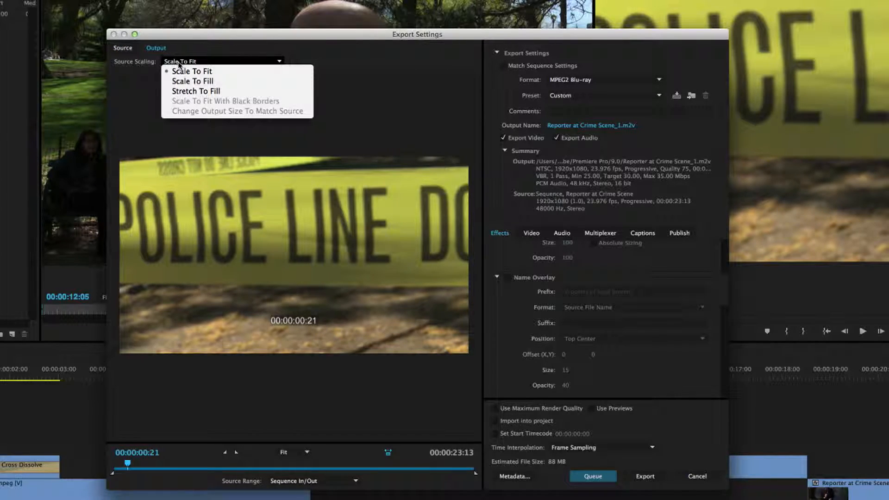
click(116, 62)
click(122, 48)
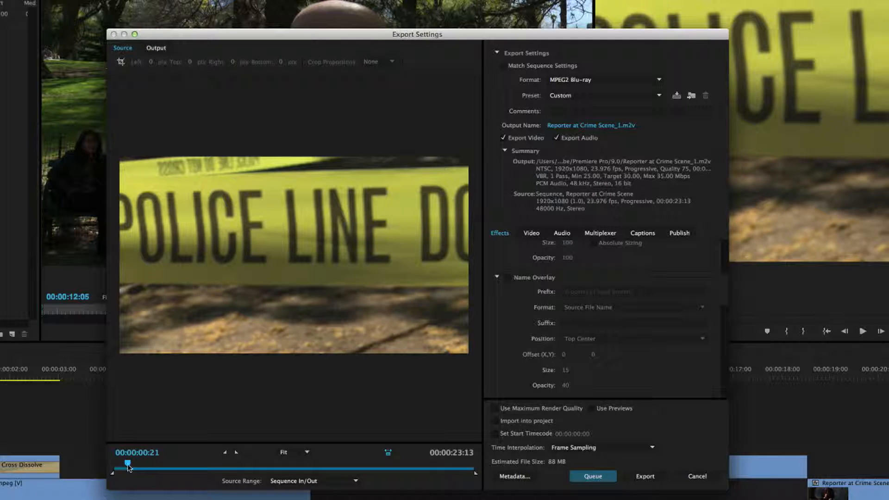
Scrub the source preview, trim the export range's end to 00:00:23:04 duration and restore it to the sequence end
drag(128, 467, 167, 464)
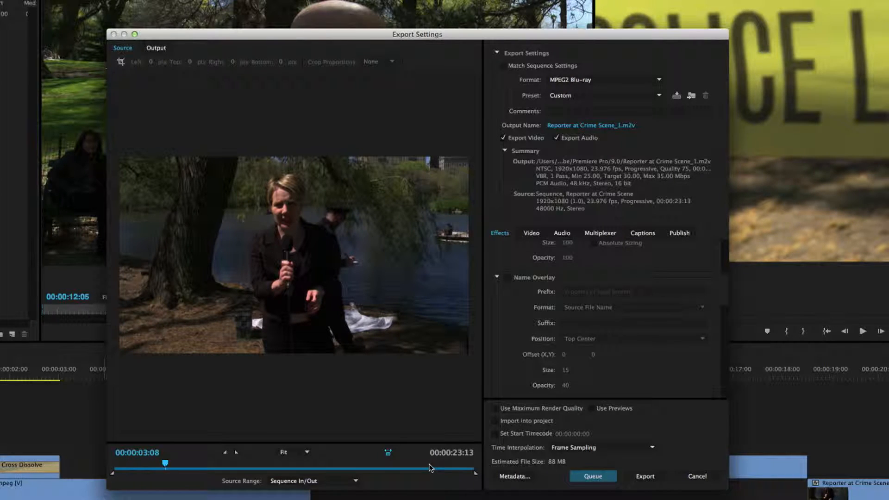
click(432, 467)
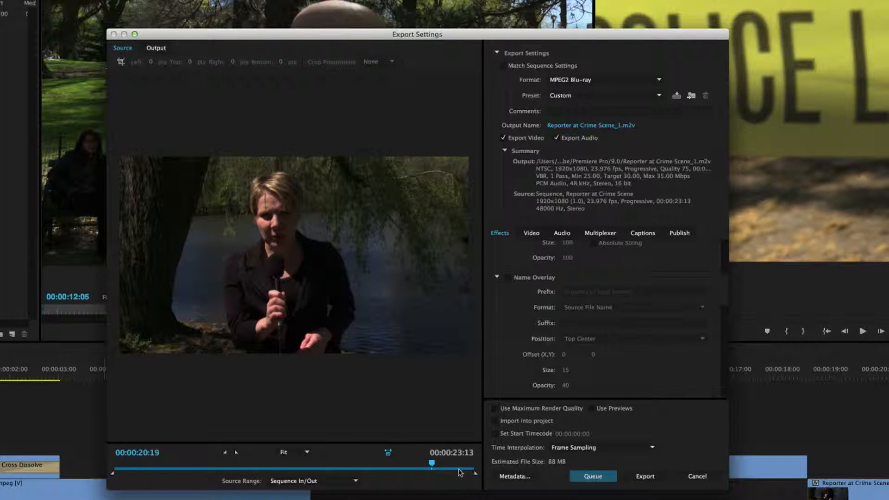
drag(475, 475, 469, 477)
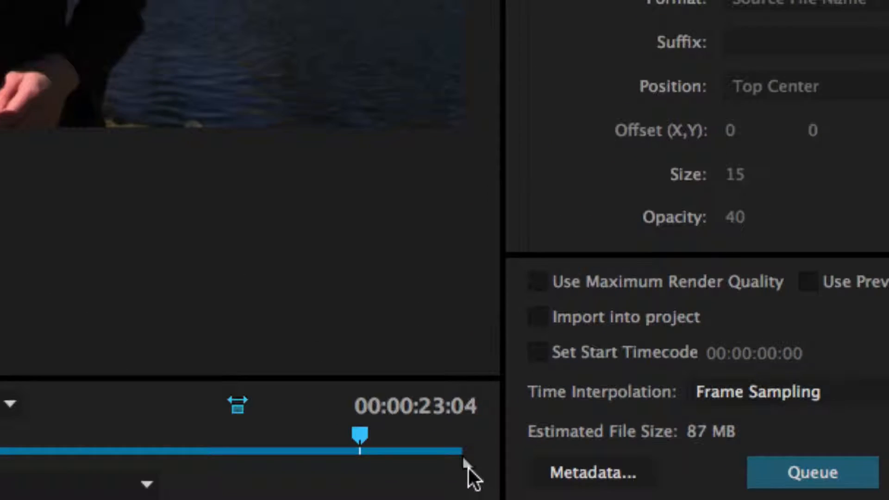
drag(469, 476, 481, 460)
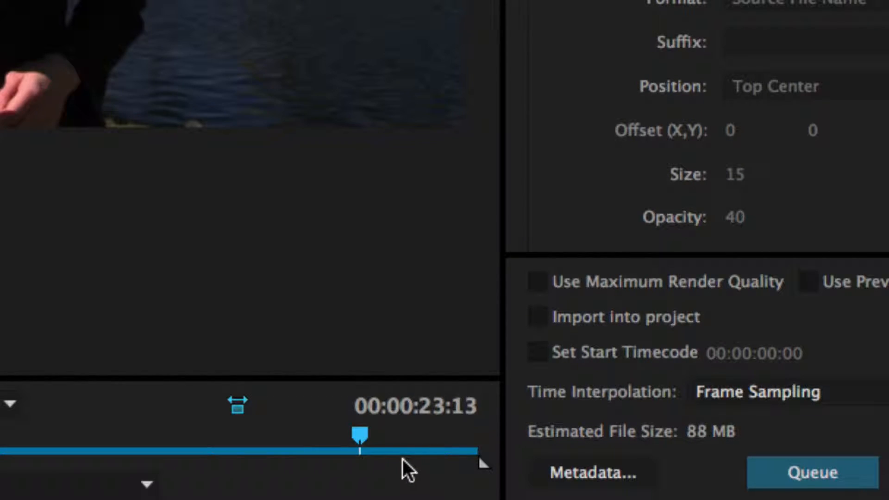
Mark a custom in point and an out point at 00:00:20:01 to shorten the export range
key(o)
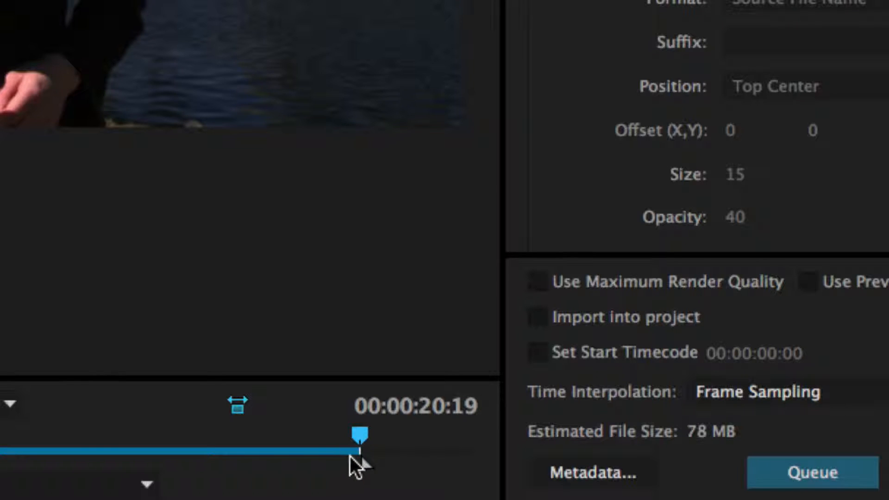
mouse_move(337, 436)
mouse_down()
mouse_move(126, 434)
mouse_move(334, 451)
mouse_up()
key(i)
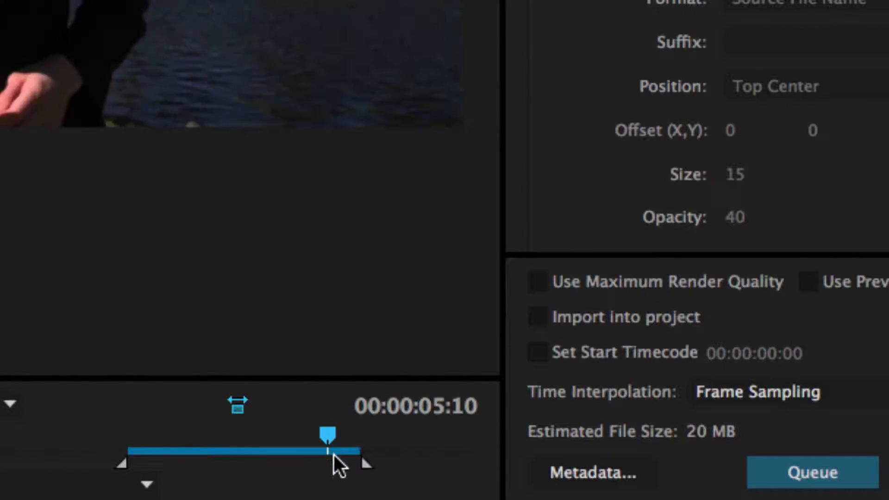
key(o)
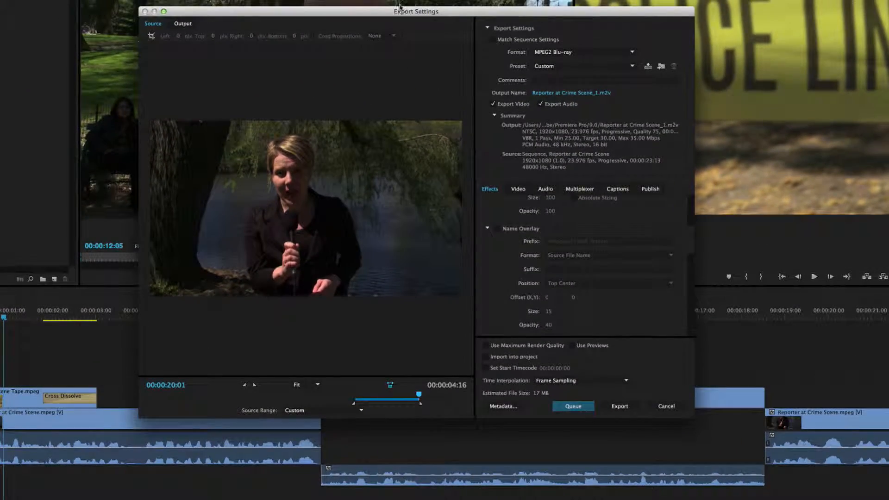
Extend both ends of the export range back to the full length of the sequence
drag(356, 404, 143, 403)
drag(426, 404, 481, 407)
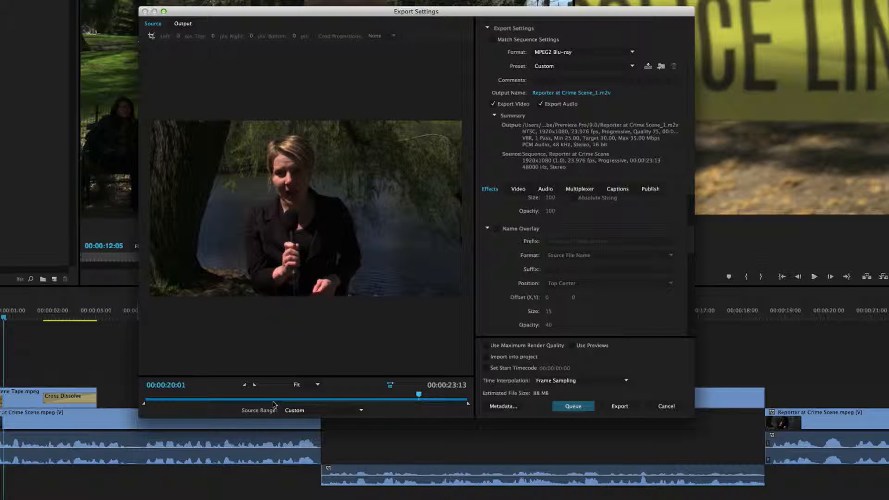
drag(471, 19, 435, 37)
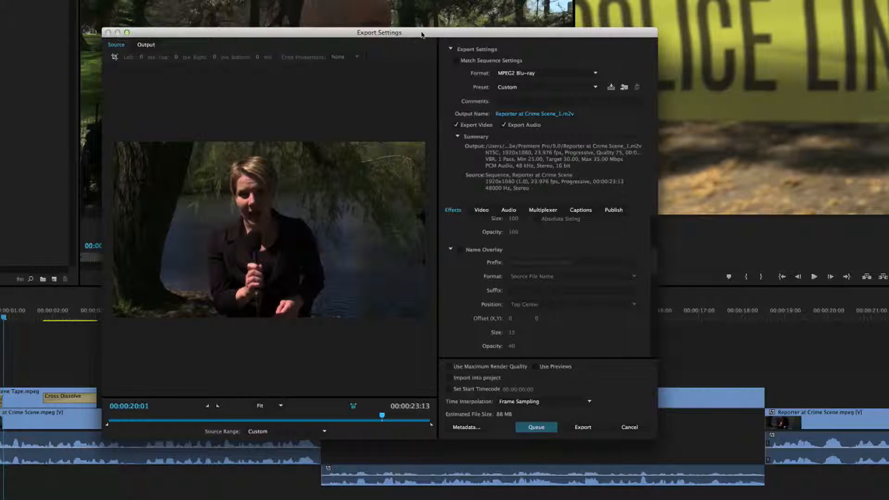
Collapse and re-expand the Export Settings section
click(450, 249)
click(450, 49)
click(451, 48)
click(450, 49)
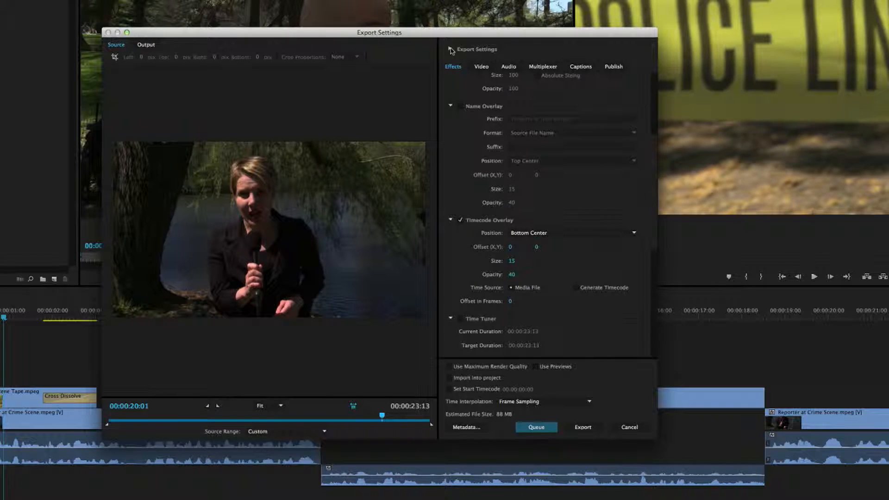
click(451, 49)
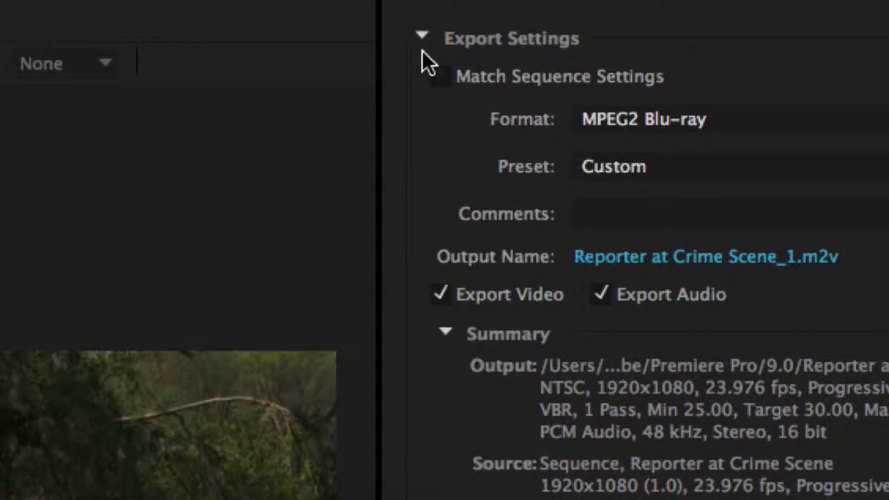
click(421, 35)
click(421, 35)
click(421, 36)
click(421, 35)
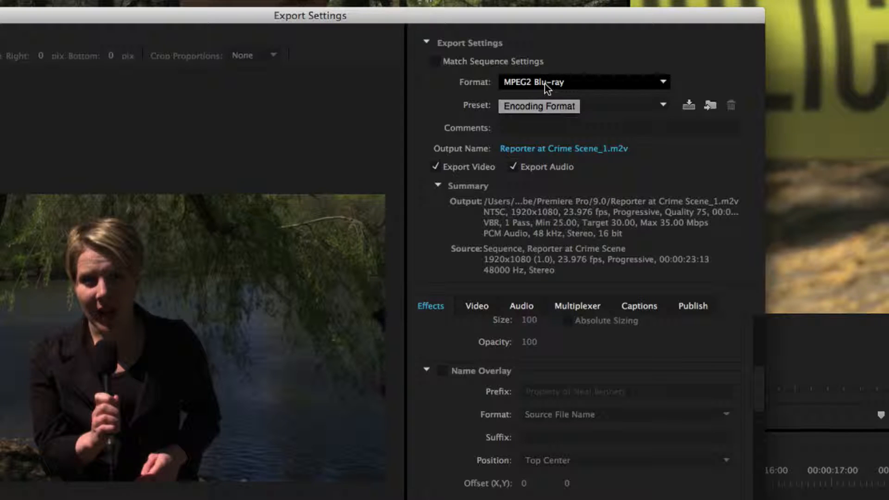
Set the export format to H.264 with the Match Source – High bitrate preset
click(655, 83)
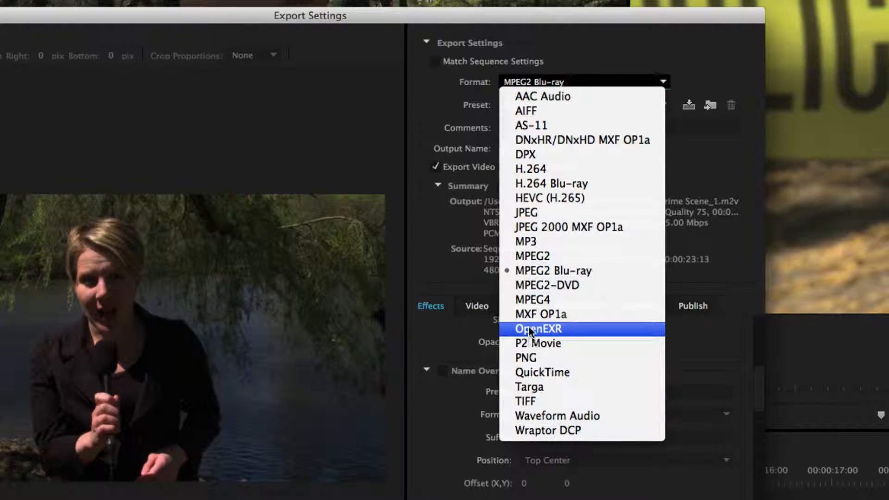
click(531, 168)
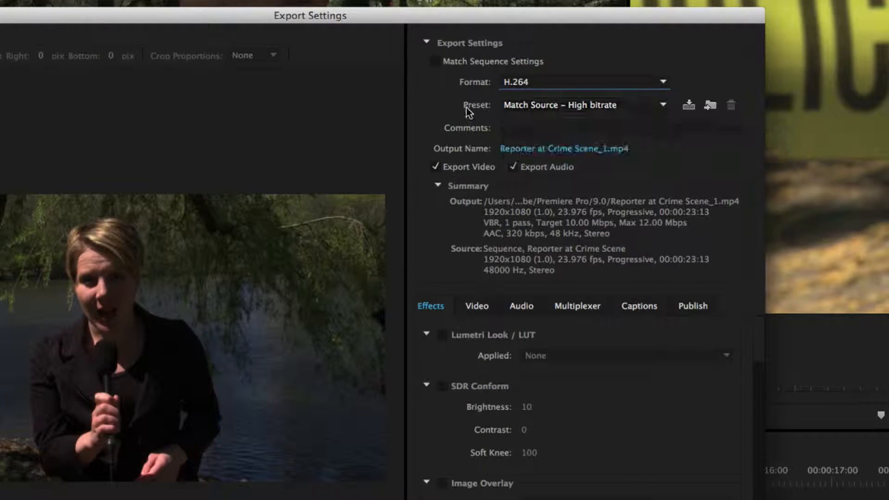
click(538, 108)
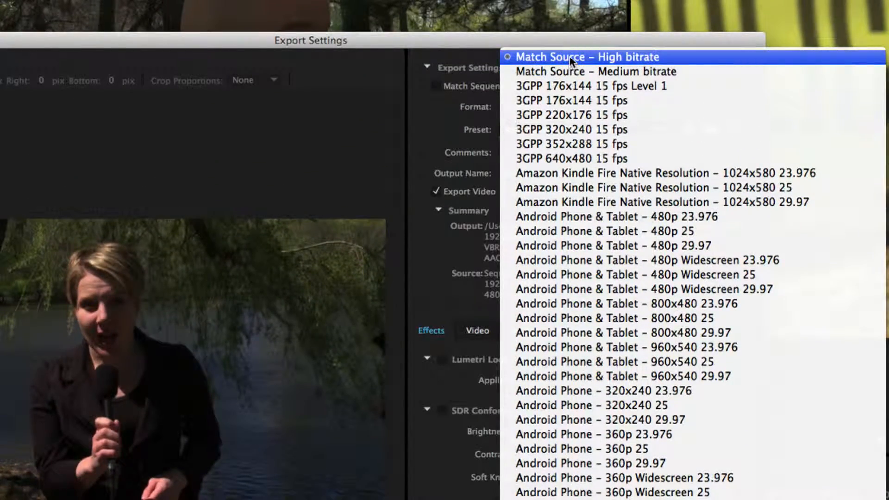
click(570, 56)
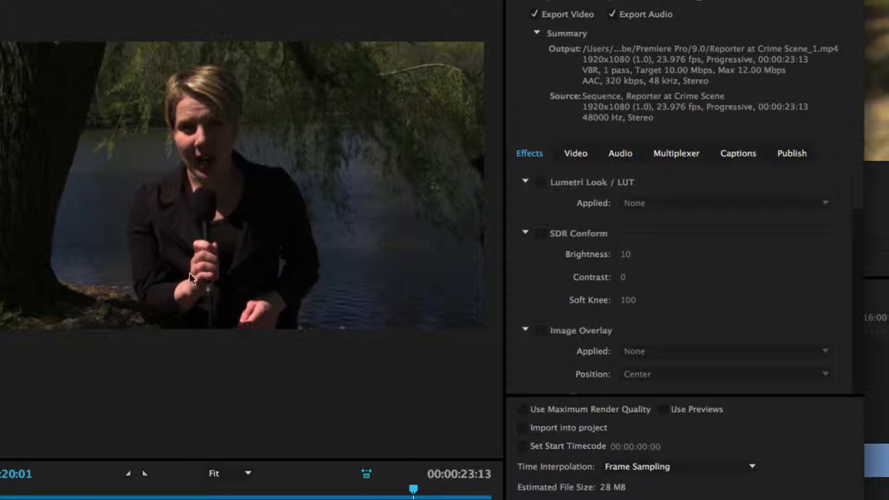
Enable the Lumetri Look / LUT effect and apply the Seventies 1 look
click(541, 184)
click(636, 203)
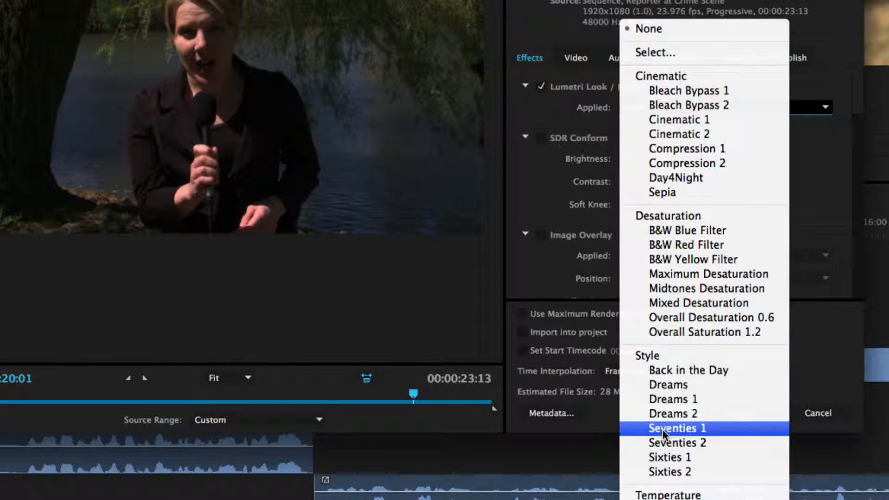
click(662, 429)
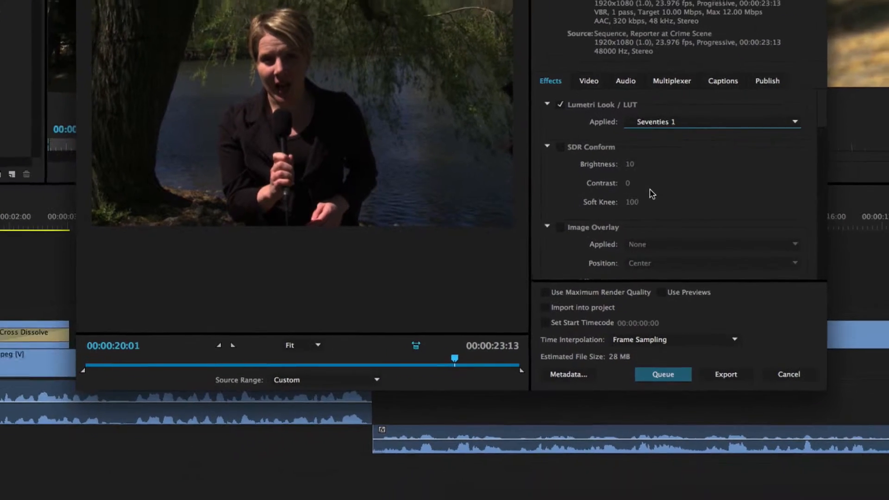
Change the applied Lumetri look to B&W Blue Filter and show it in the Output preview
click(681, 121)
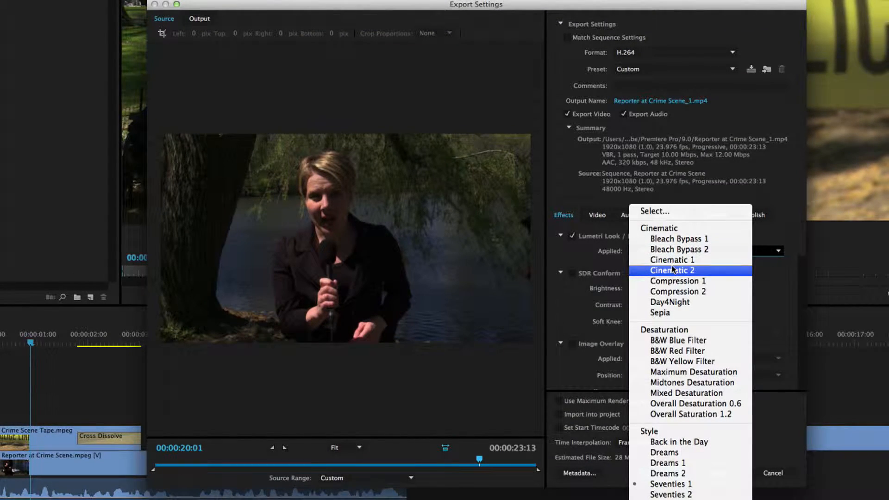
click(667, 340)
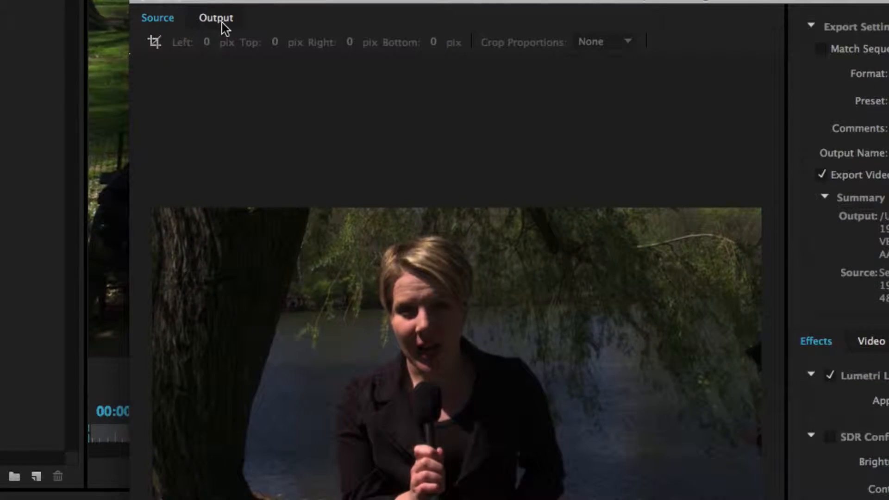
click(213, 20)
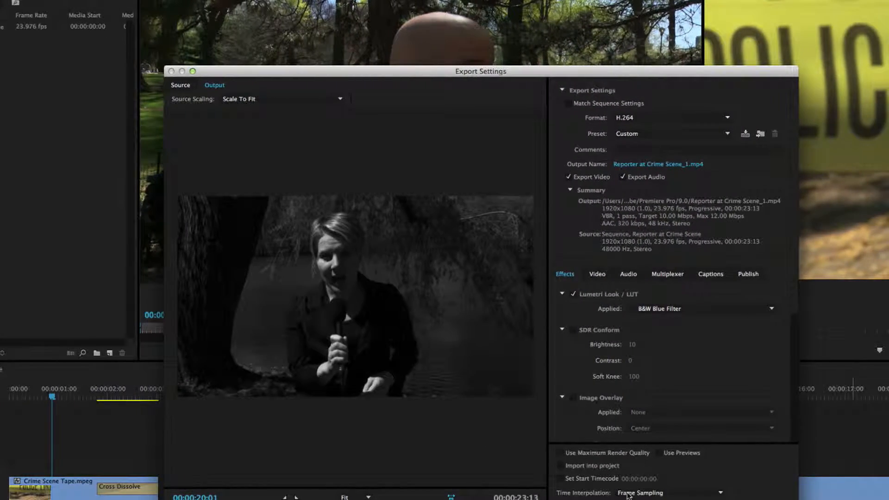
Try the Cinematic 1 look for the Lumetri effect and switch it back to B&W Blue Filter
click(660, 281)
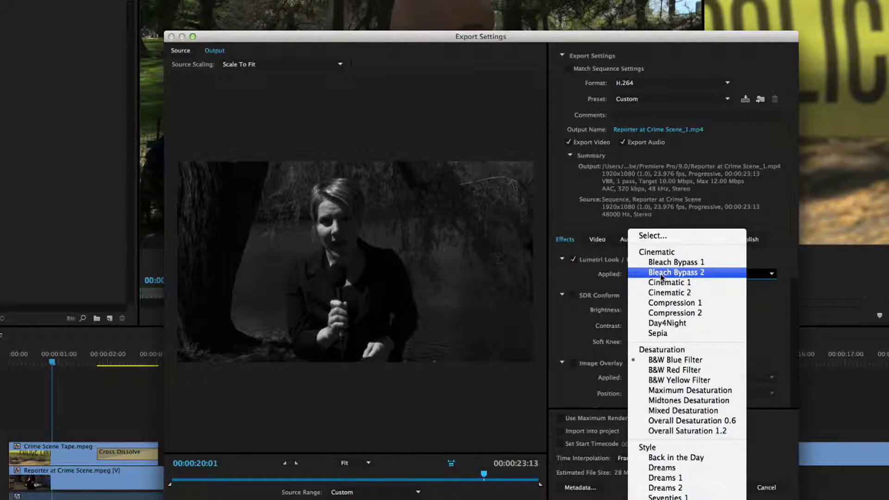
click(660, 283)
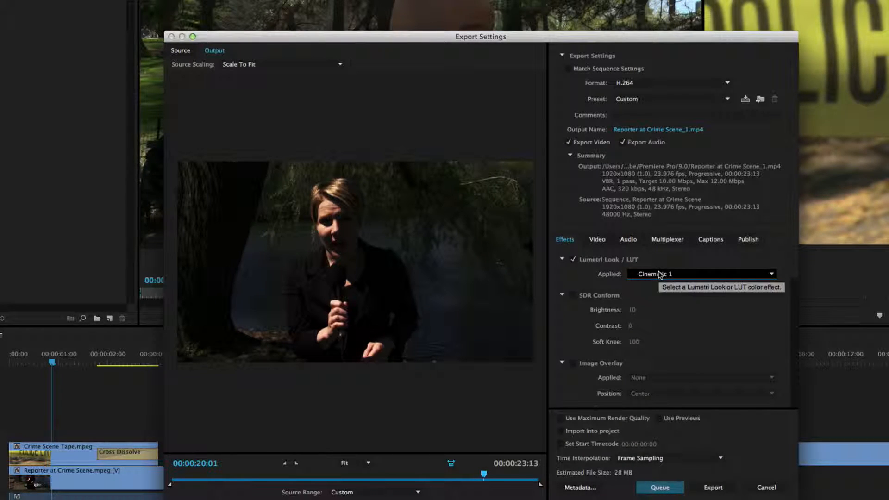
click(660, 274)
click(658, 359)
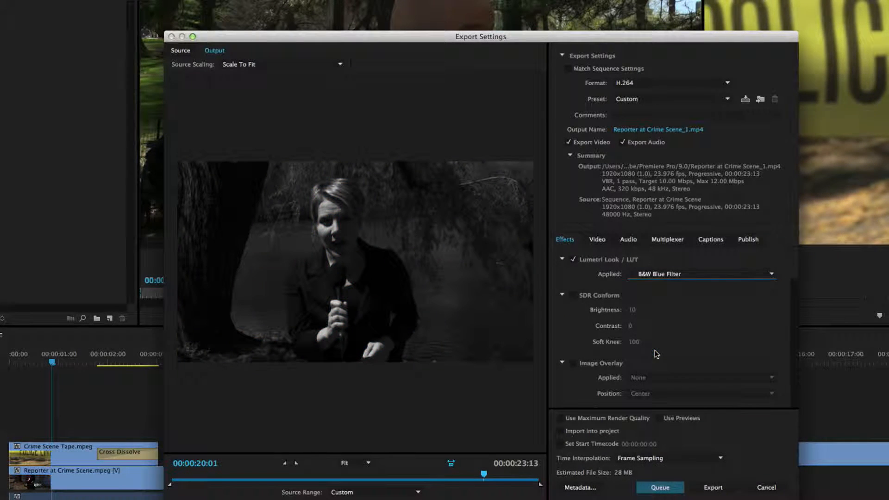
Try the Back in the Day look and change the applied Lumetri look to Sixties 2
click(650, 280)
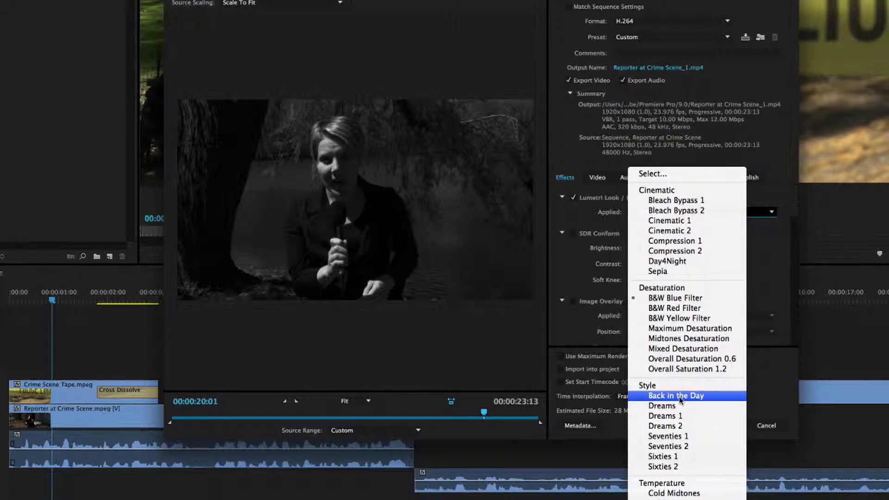
click(680, 398)
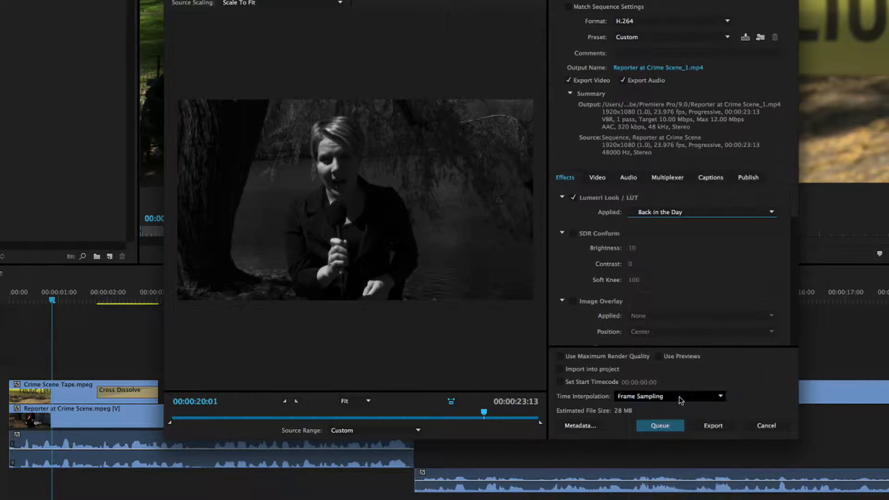
click(666, 212)
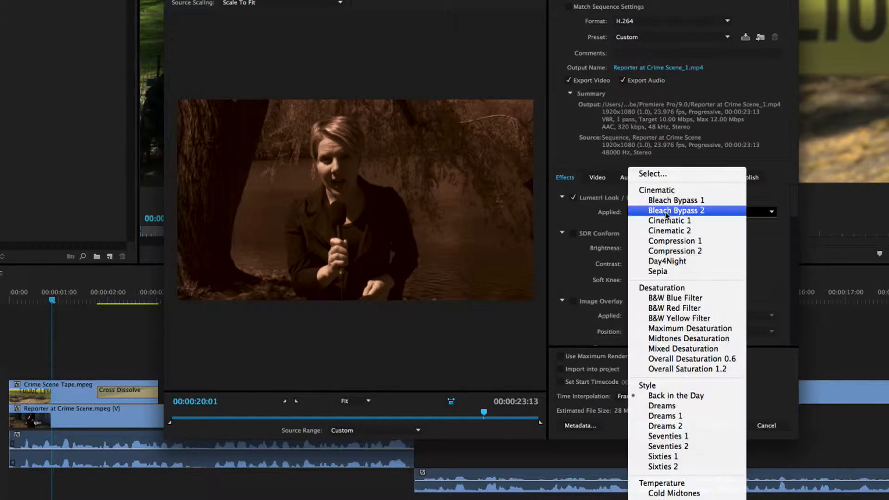
click(676, 467)
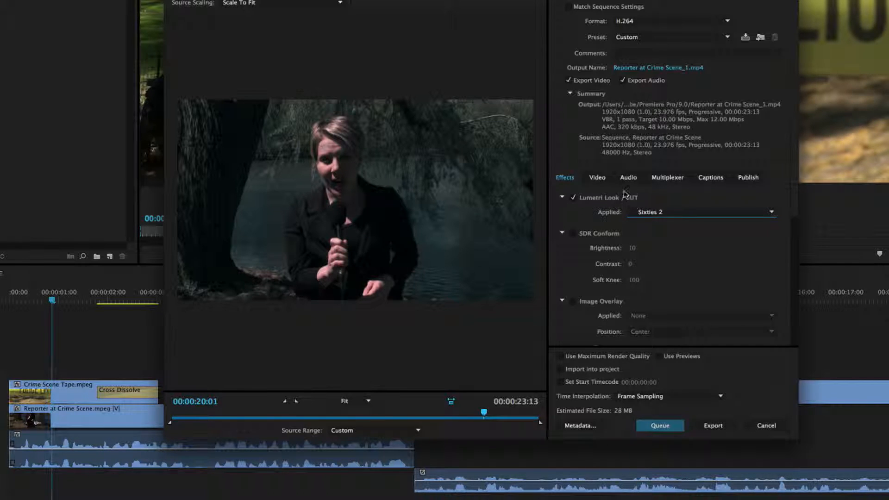
Turn off the Lumetri Look / LUT effect, and briefly switch Image Overlay on and off again
click(574, 199)
click(574, 302)
click(574, 302)
Enable the Name Overlay effect and review its name format options, keeping Source File Name
scroll(596, 309, down, 5)
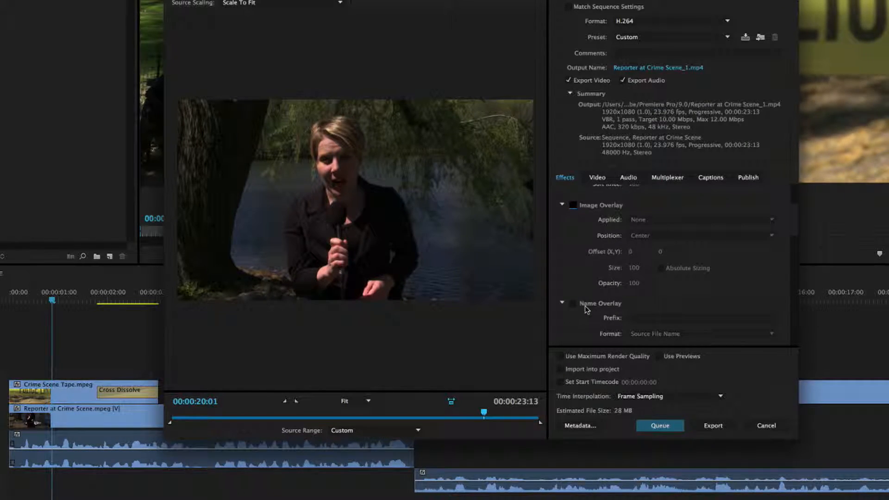
scroll(576, 308, down, 3)
click(573, 239)
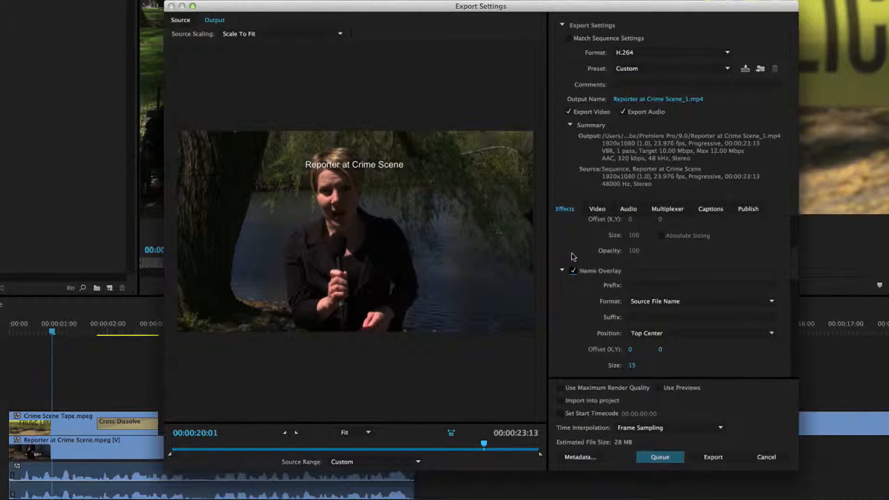
click(639, 305)
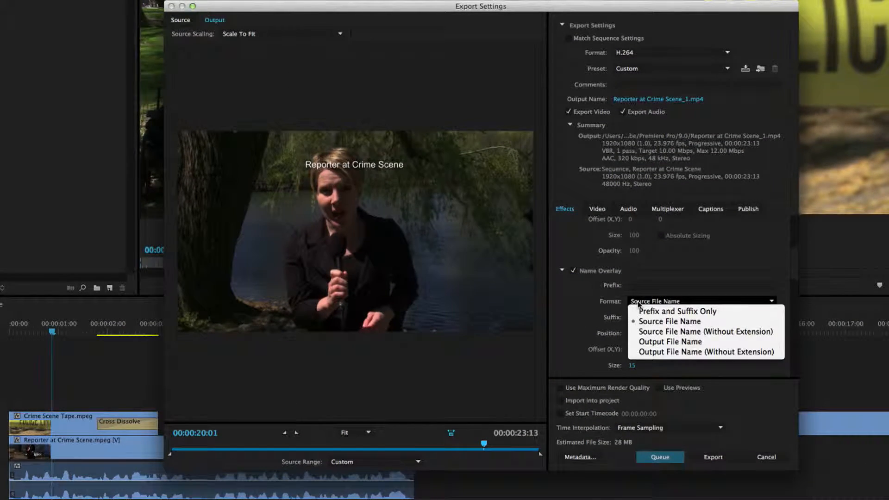
click(601, 306)
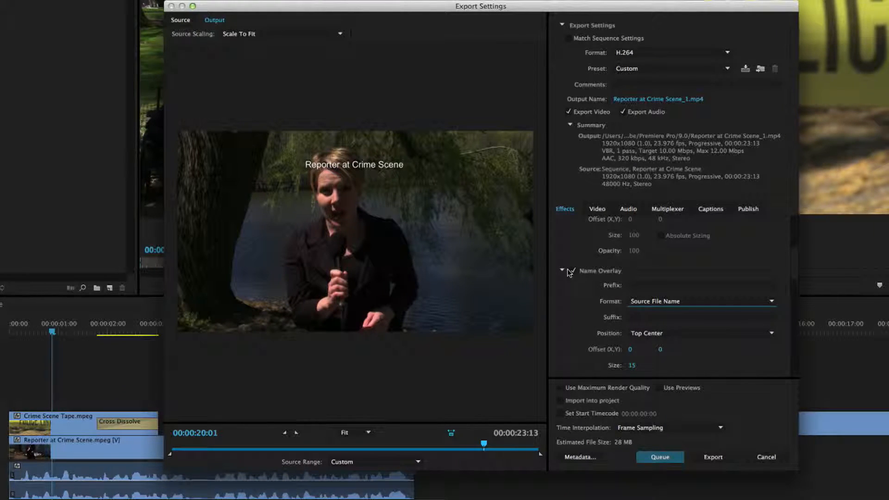
Enter the owner's first name with "Video" as the Name Overlay prefix and set its format to Prefix and Suffix Only
scroll(769, 312, down, 2)
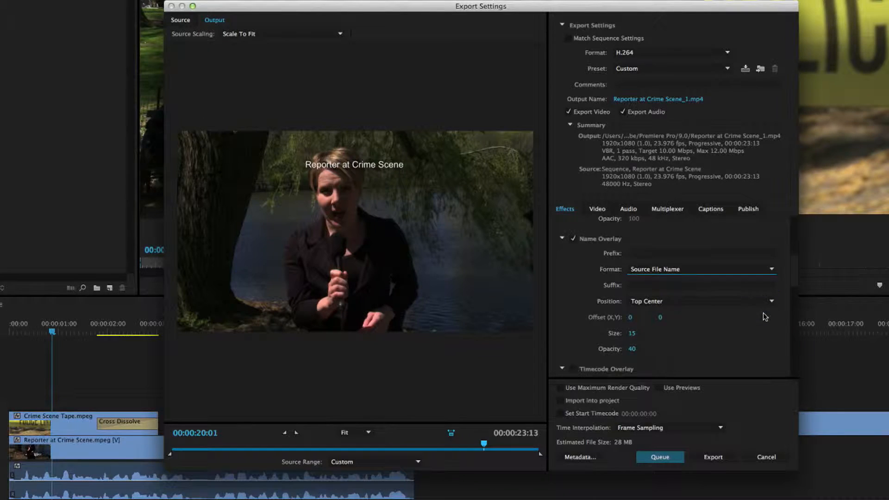
scroll(797, 286, down, 1)
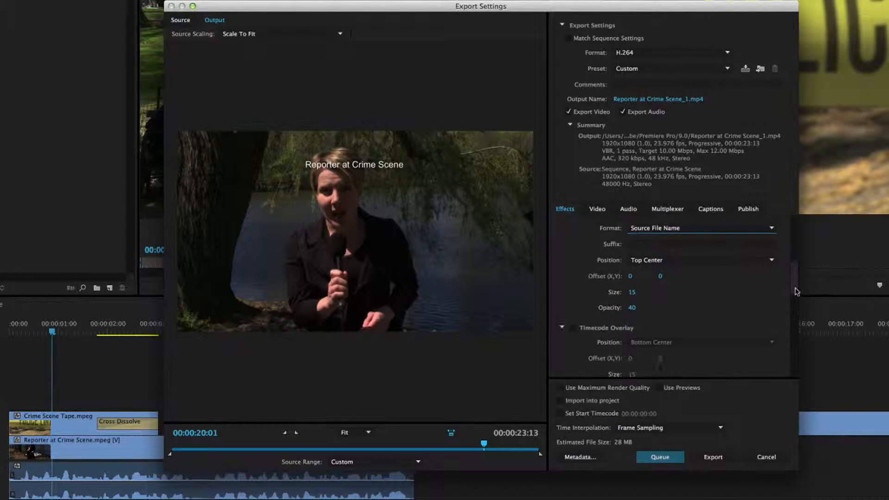
scroll(795, 280, up, 1)
click(637, 261)
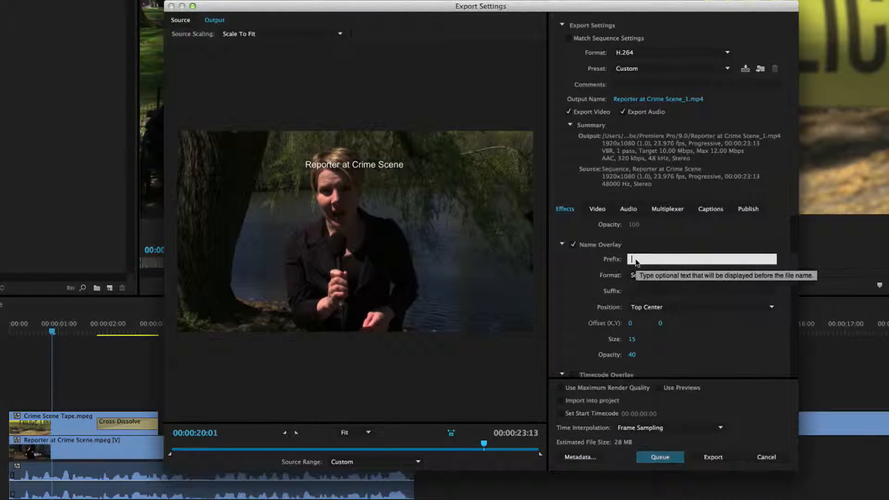
text(Neal's Video)
key(Return)
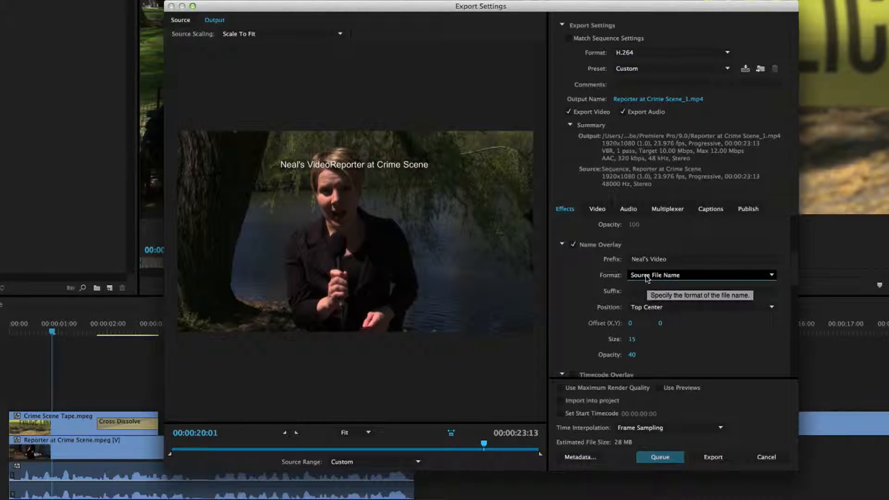
click(646, 276)
click(646, 287)
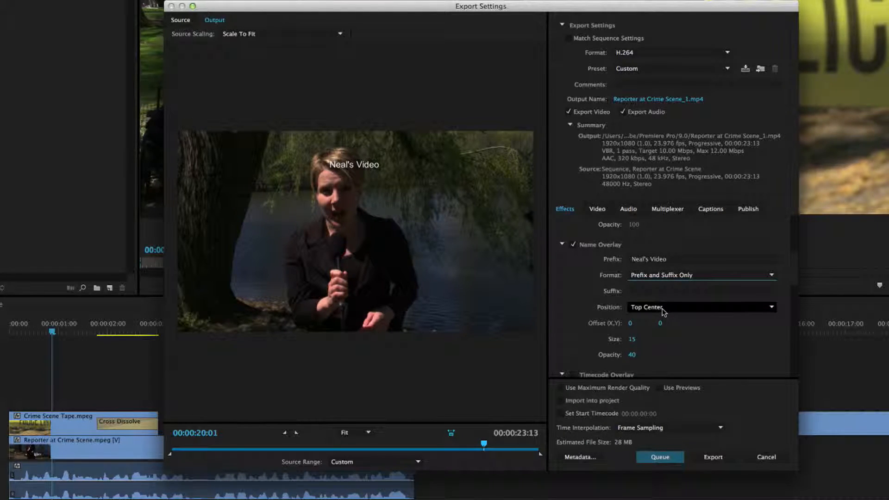
Clear the Name Overlay prefix, keep the Prefix and Suffix Only format, and turn off the Name Overlay effect
click(666, 259)
drag(685, 259, 510, 258)
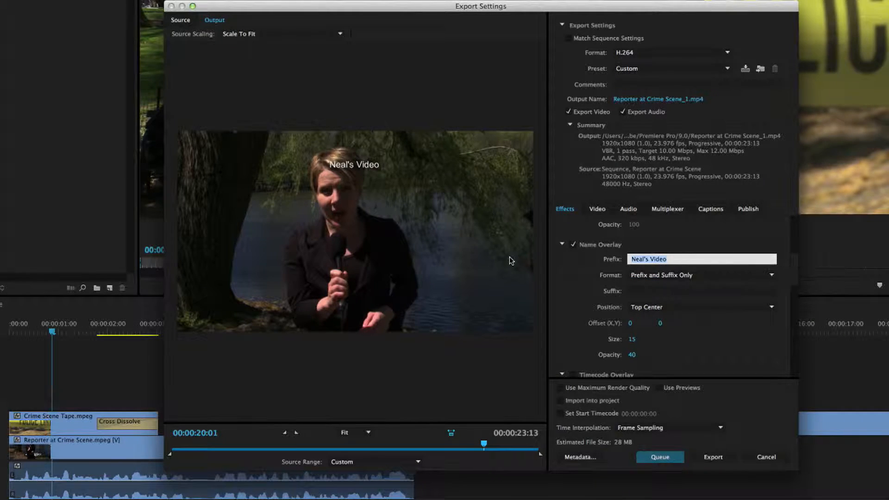
key(BackSpace)
click(643, 276)
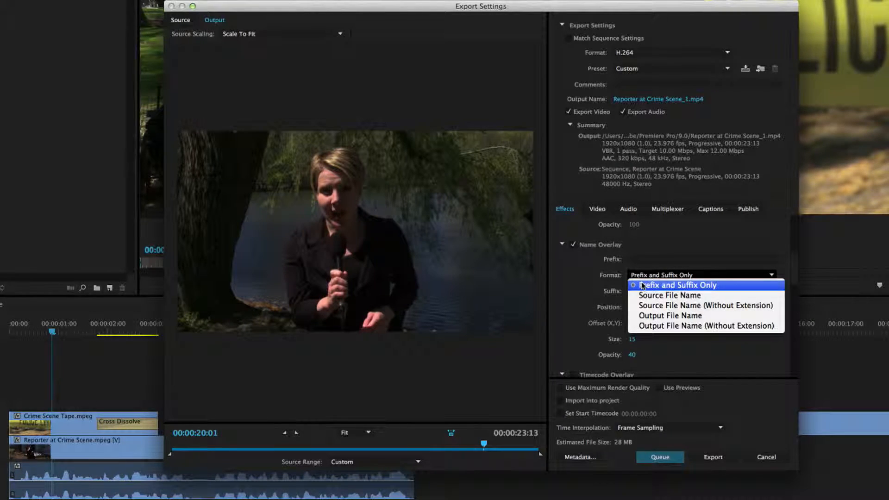
click(643, 285)
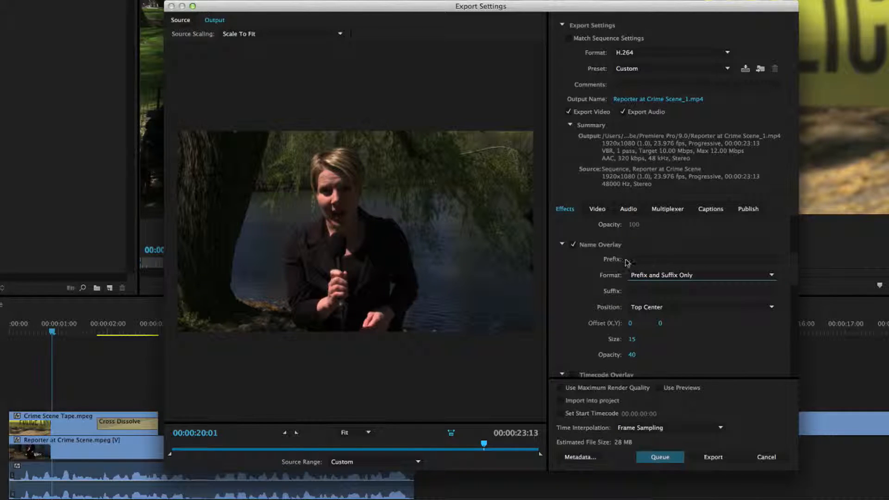
click(574, 245)
Enable the Timecode Overlay to preview the timecode on the picture, and turn it off again
drag(795, 269, 794, 290)
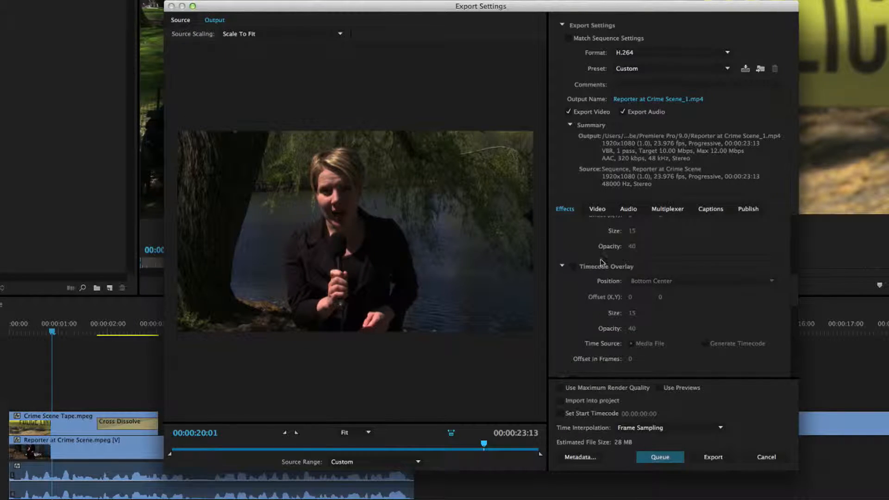
click(573, 266)
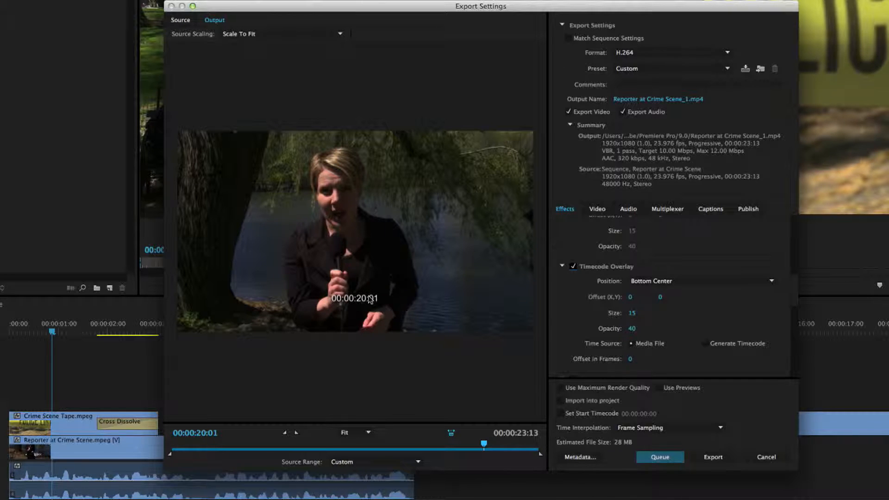
click(574, 267)
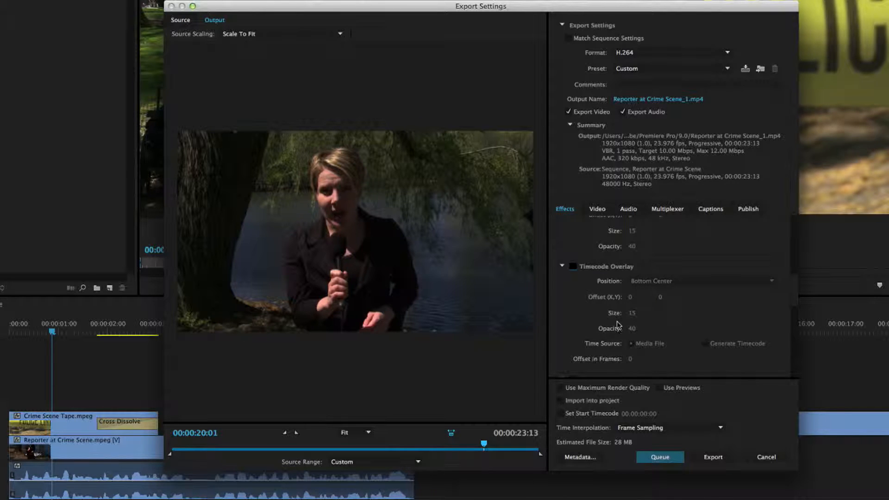
In the video settings, unlock Aspect from the source, review its pixel aspect ratio options, and match it to the source again
click(597, 210)
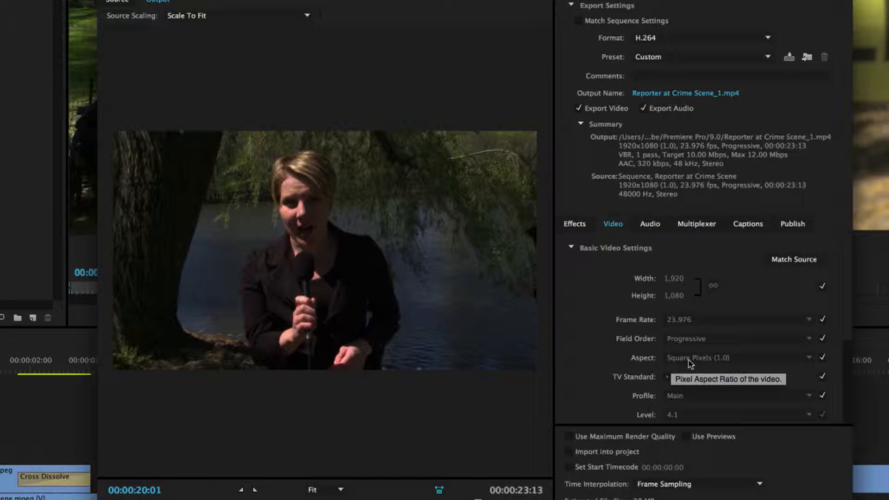
click(812, 359)
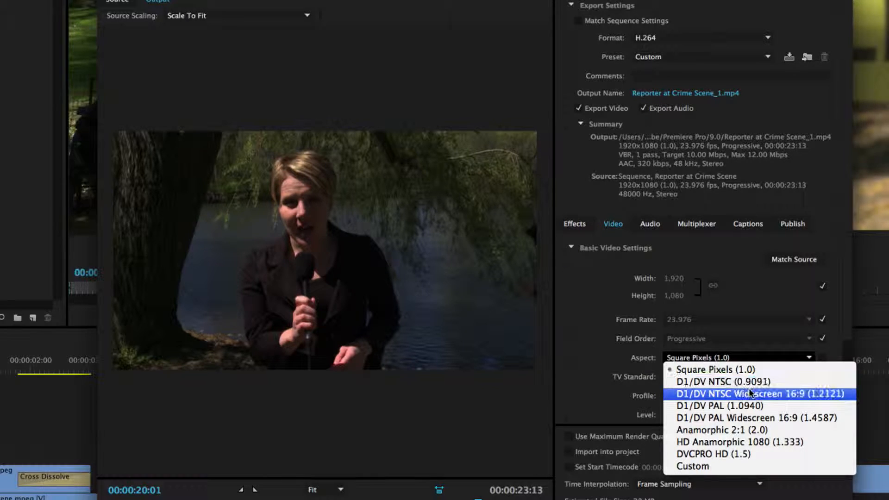
click(712, 360)
click(712, 360)
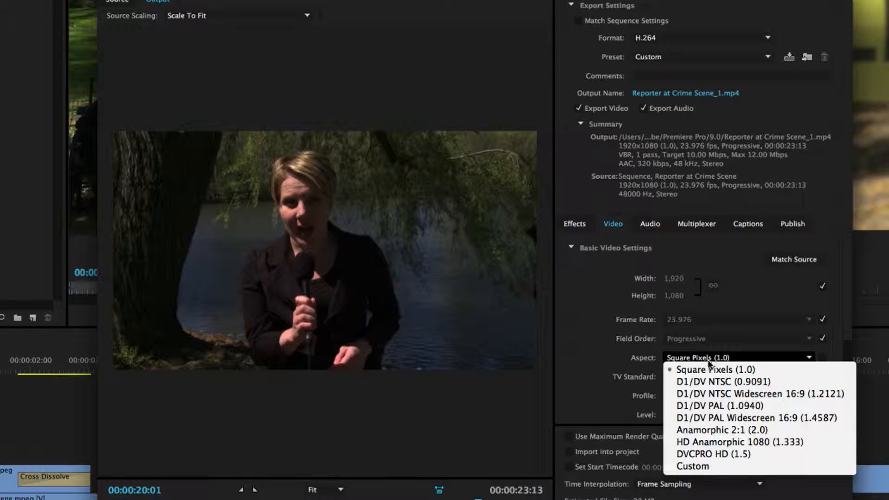
click(689, 364)
click(823, 358)
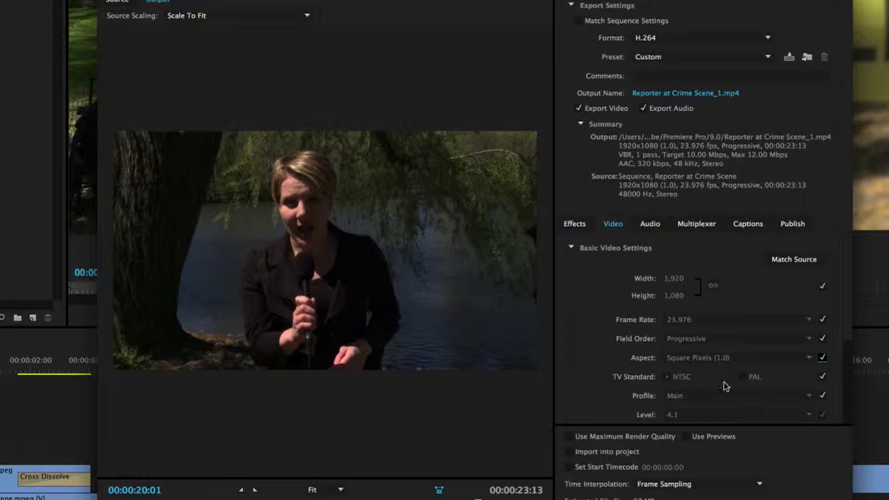
Review the bitrate encoding options in the video settings, leaving VBR, 1 pass selected
scroll(725, 386, down, 5)
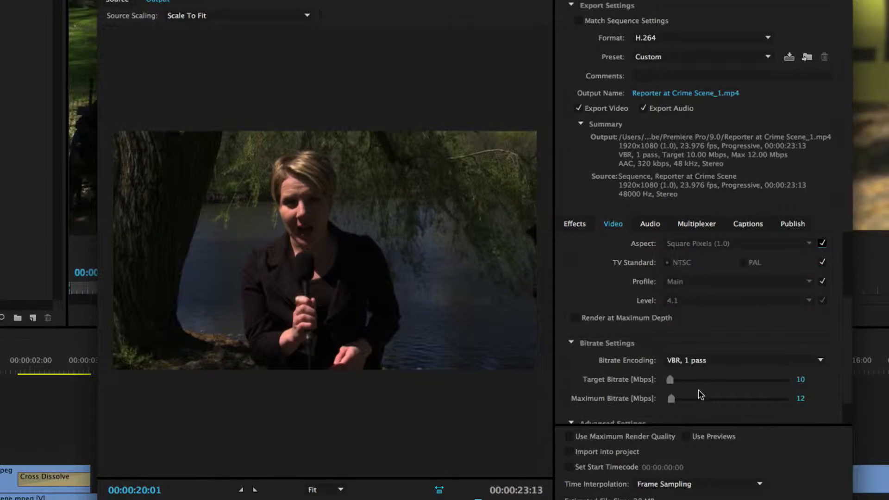
scroll(698, 391, down, 2)
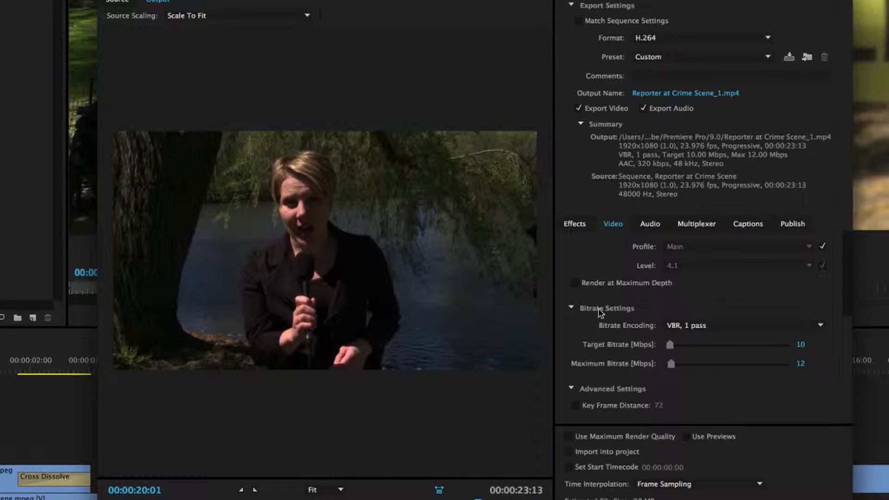
click(701, 327)
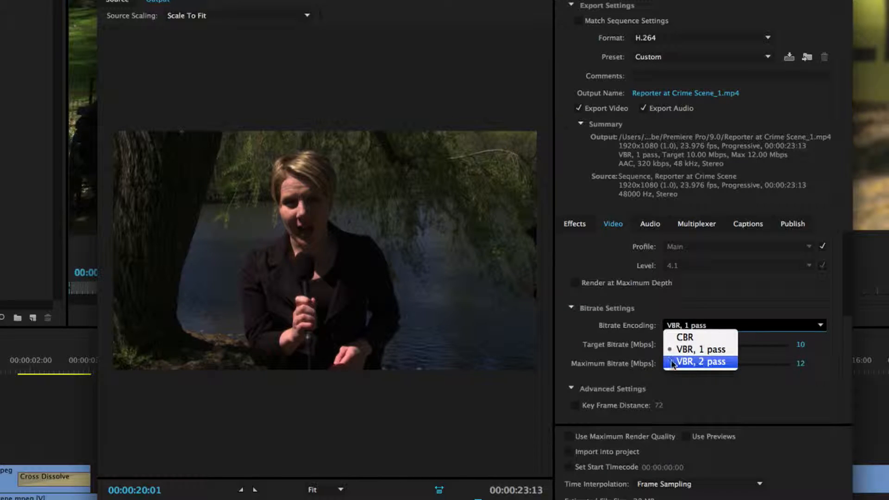
click(700, 306)
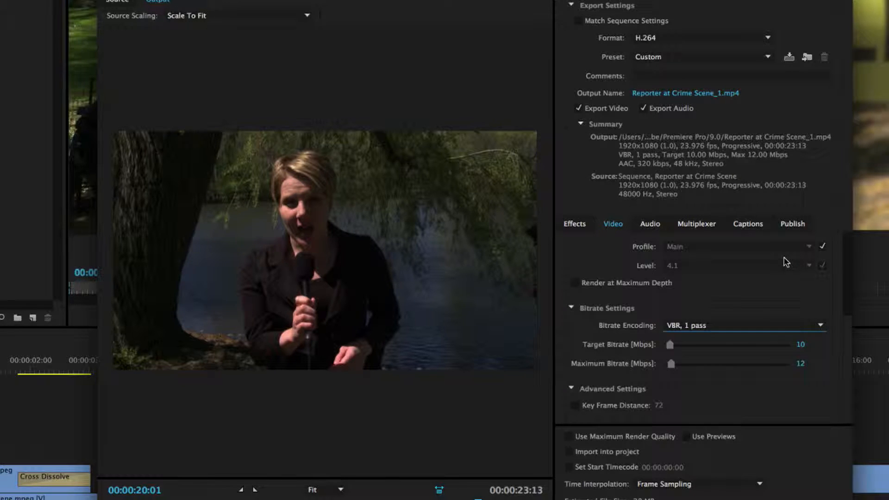
scroll(639, 346, up, 5)
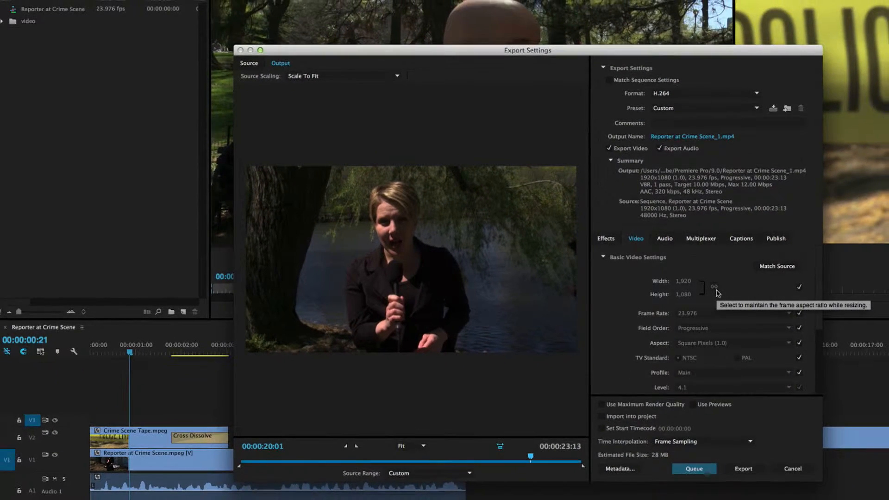
Examine the audio, multiplexer, captions and publish settings, including the YouTube upload options
click(665, 239)
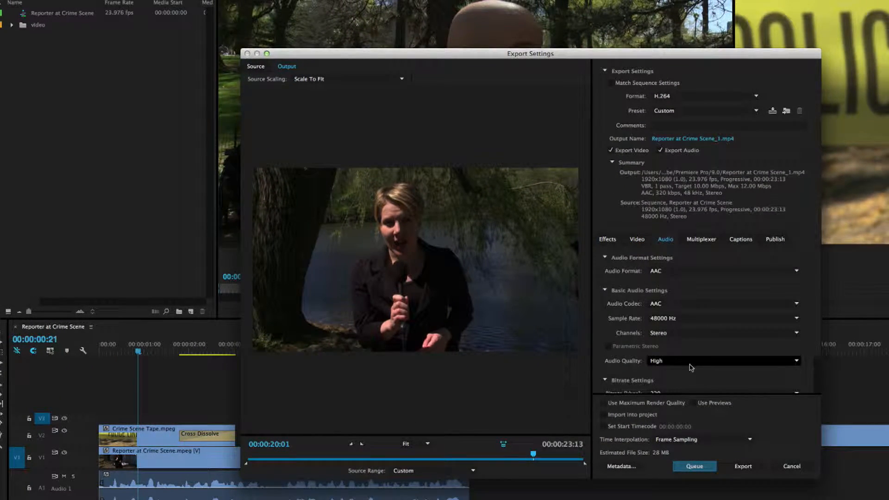
click(701, 240)
click(741, 240)
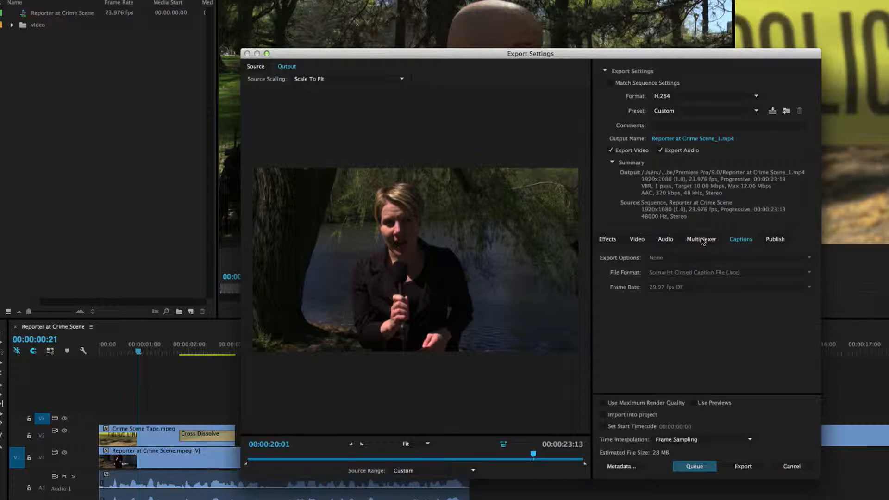
click(779, 240)
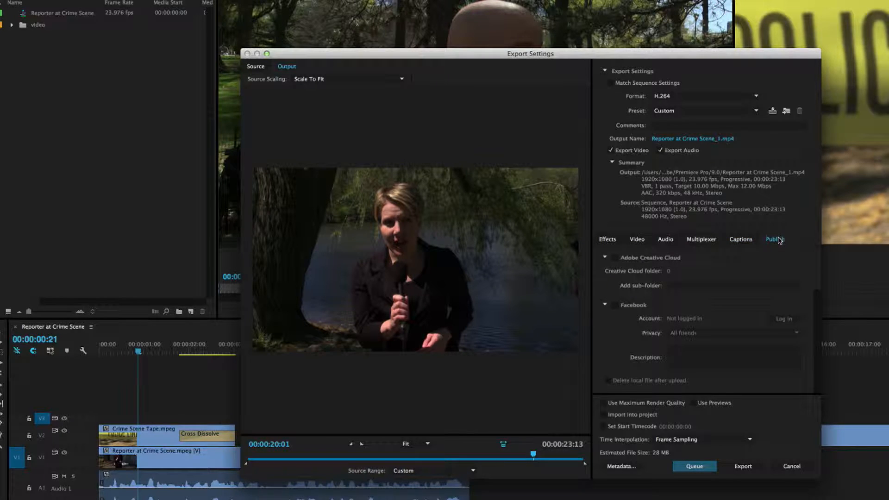
scroll(641, 322, down, 5)
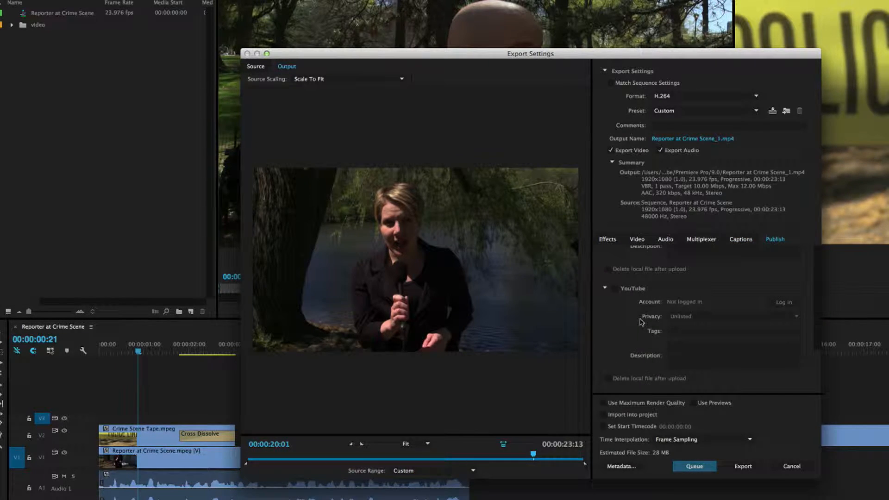
Review the Creative Cloud, Facebook and YouTube upload options in the publish settings, and return to the effects settings
scroll(642, 322, up, 5)
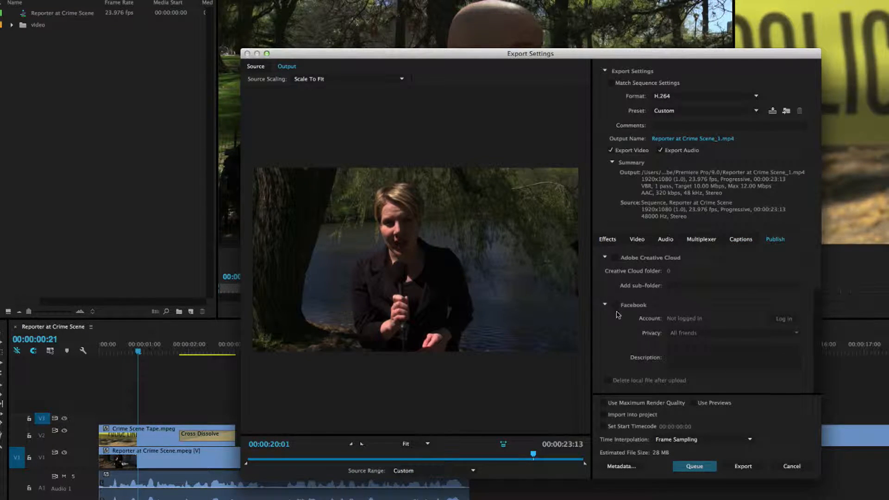
drag(818, 287, 818, 358)
drag(548, 55, 507, 52)
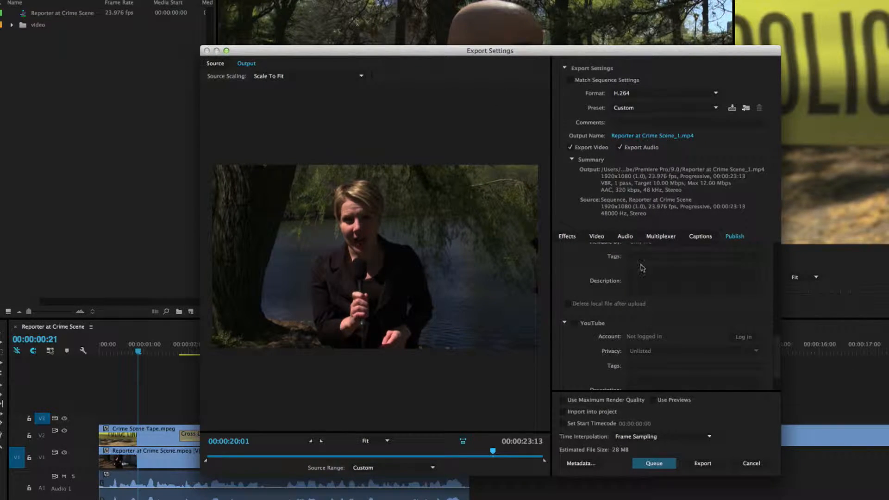
drag(778, 356, 770, 250)
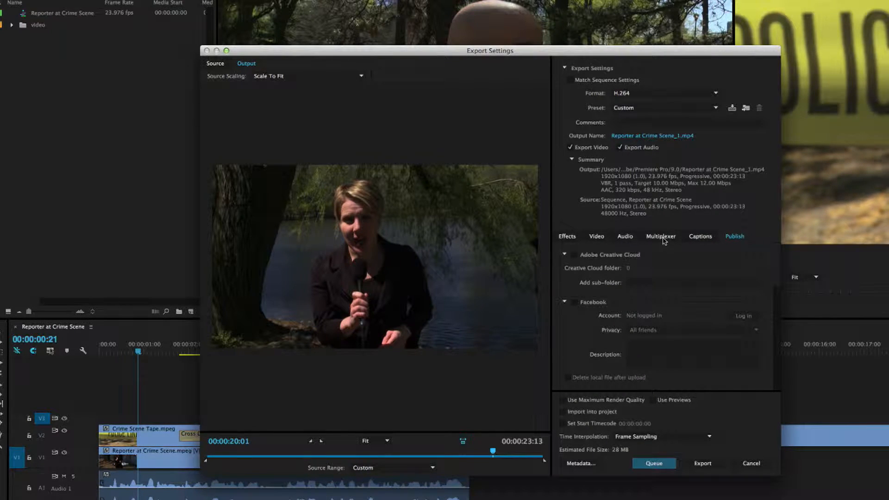
click(568, 237)
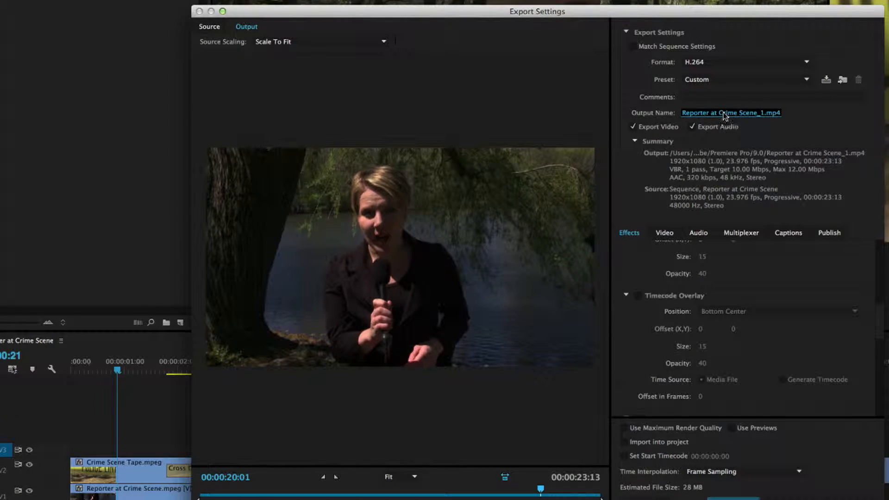
Set the Movies folder as the output location for Reporter at Crime Scene_1.mp4 and export the sequence immediately
click(647, 135)
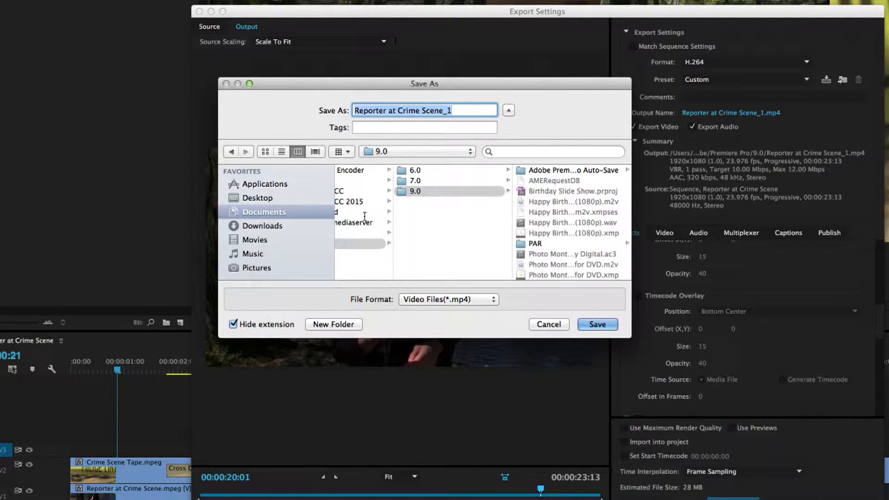
click(250, 199)
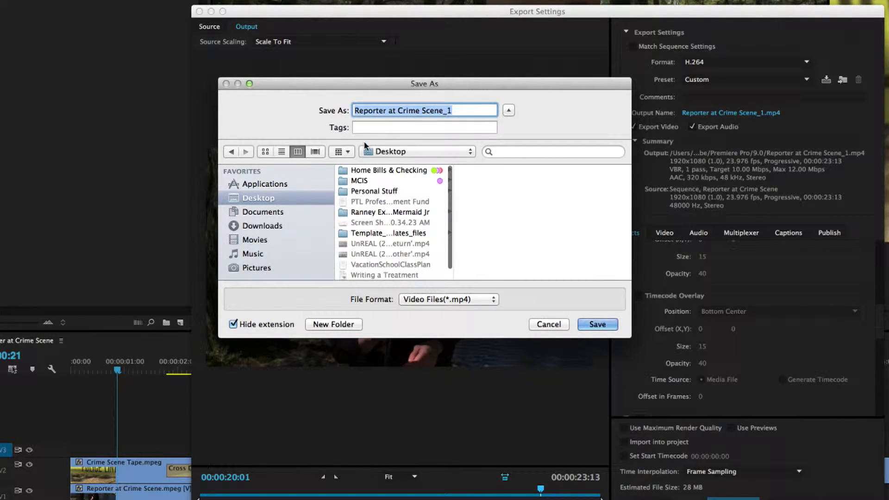
click(272, 239)
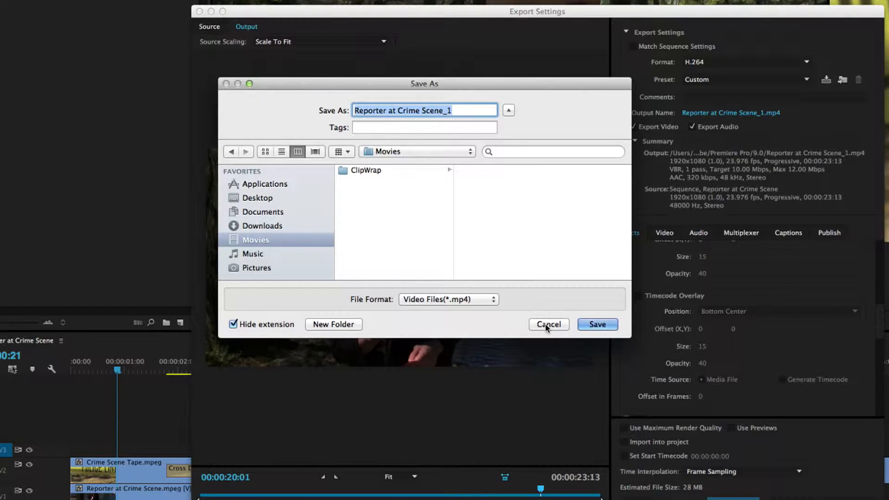
click(596, 324)
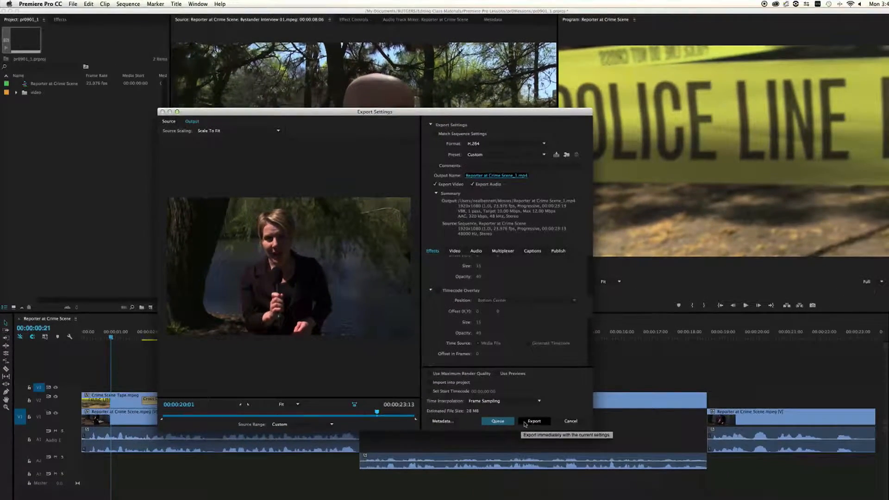
click(533, 421)
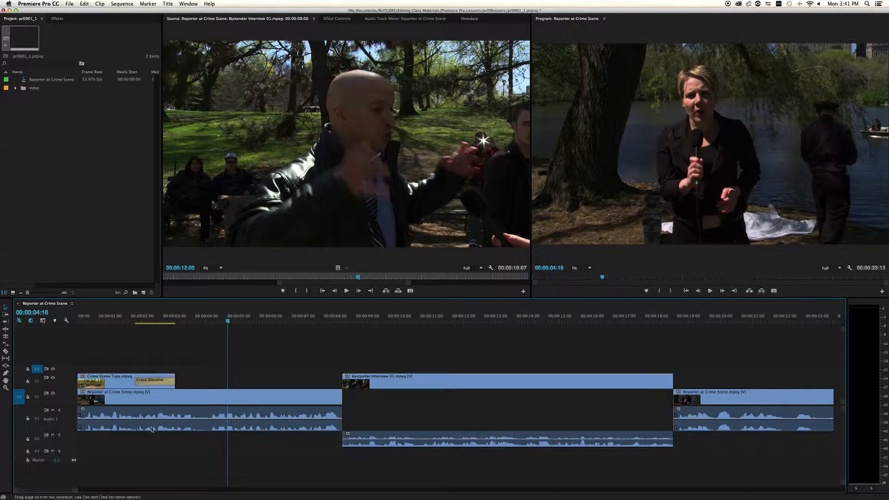
In Finder, open the exported Reporter at Crime Scene_1.mp4 from the Movies folder with QuickTime Player 7
click(257, 486)
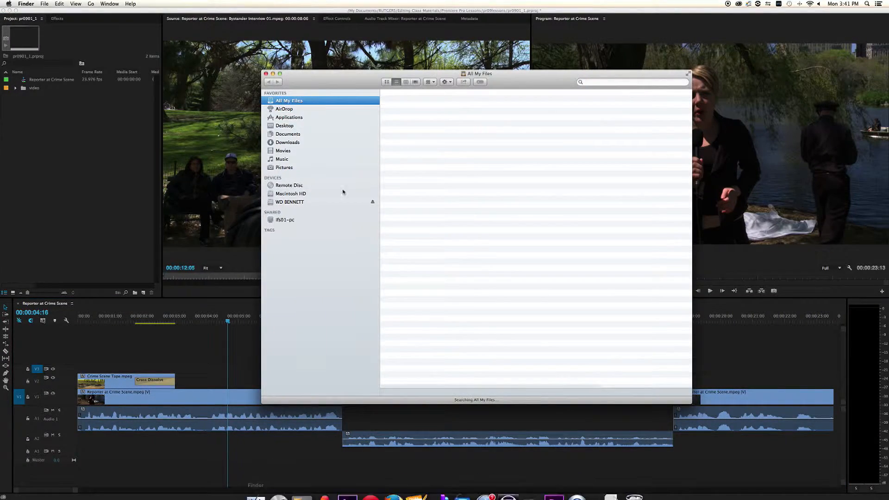
click(284, 151)
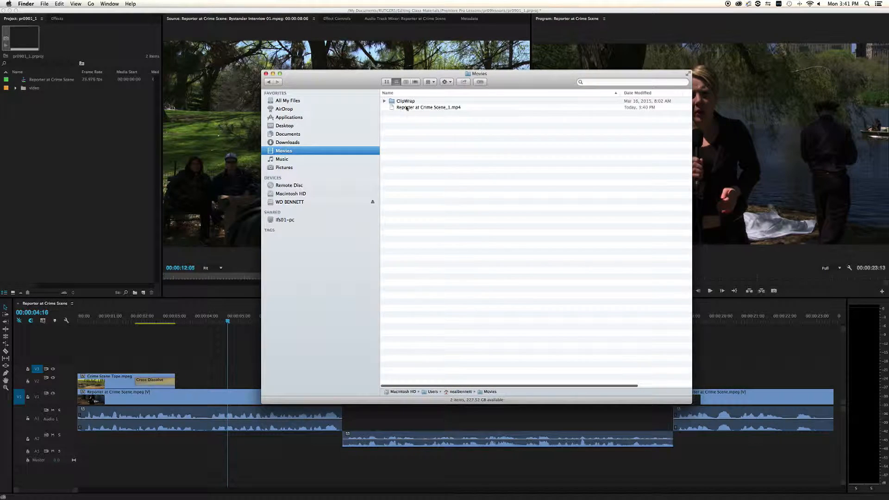
click(388, 108)
right_click(391, 109)
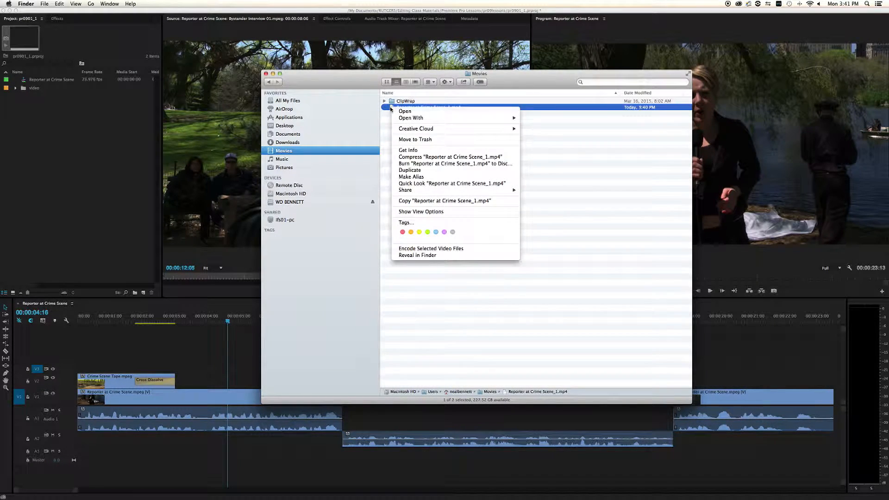
mouse_move(492, 118)
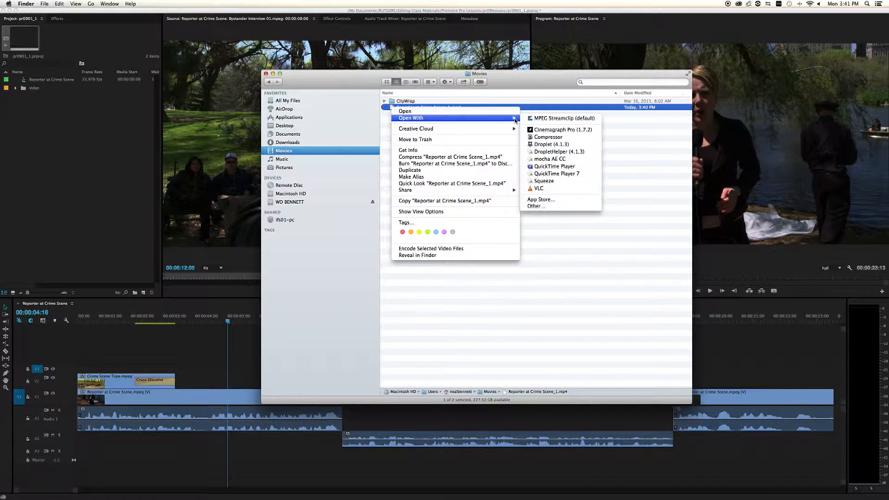
click(555, 173)
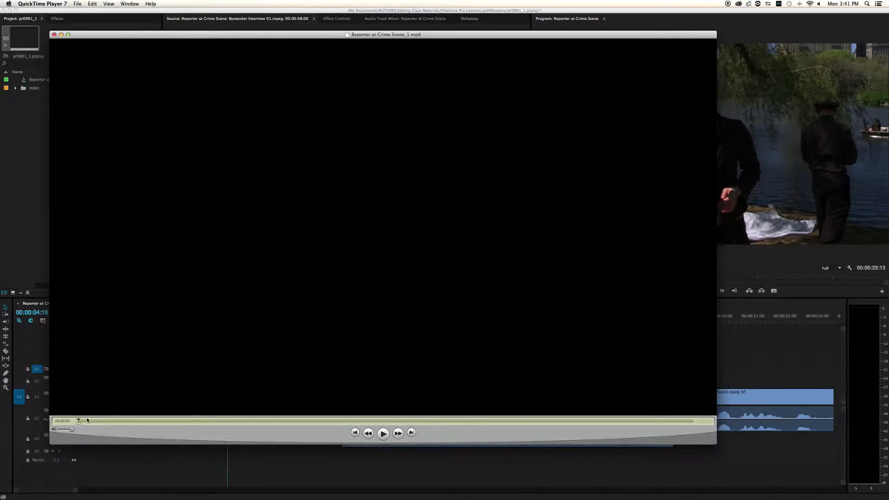
Scrub through the exported movie to check it, and close the player and the Finder window
drag(87, 420, 201, 424)
drag(493, 438, 339, 425)
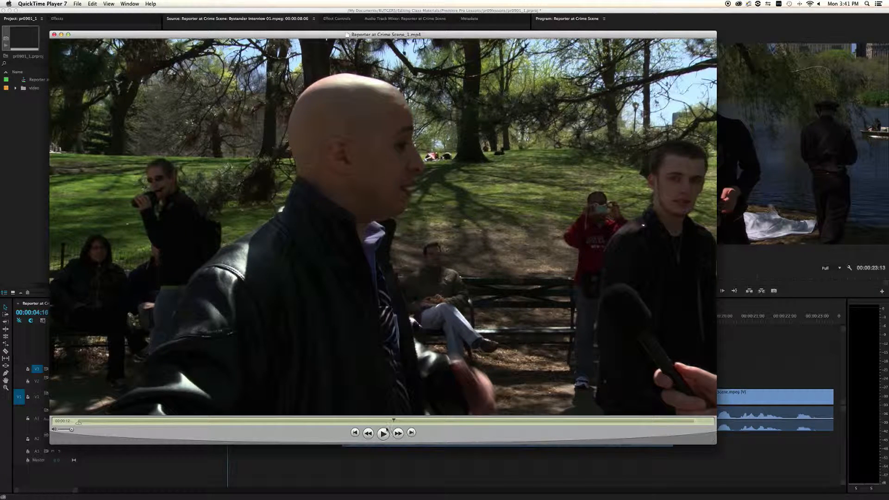
click(55, 35)
drag(354, 83, 348, 89)
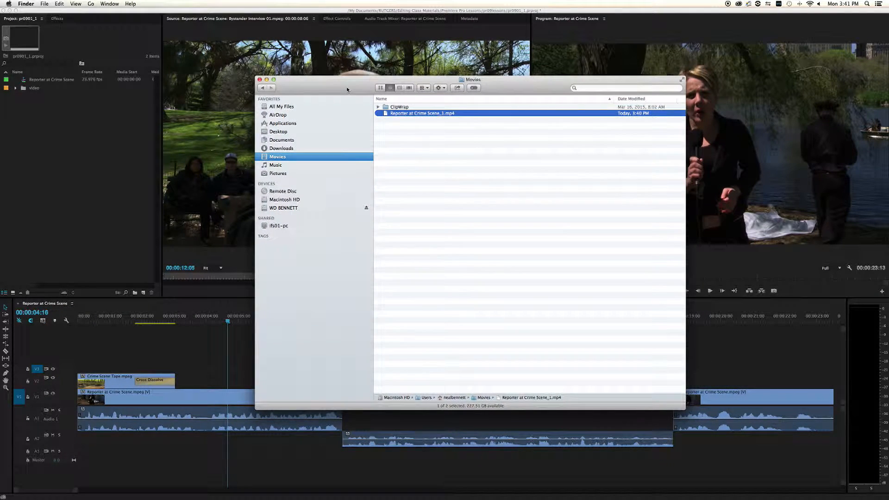
click(260, 80)
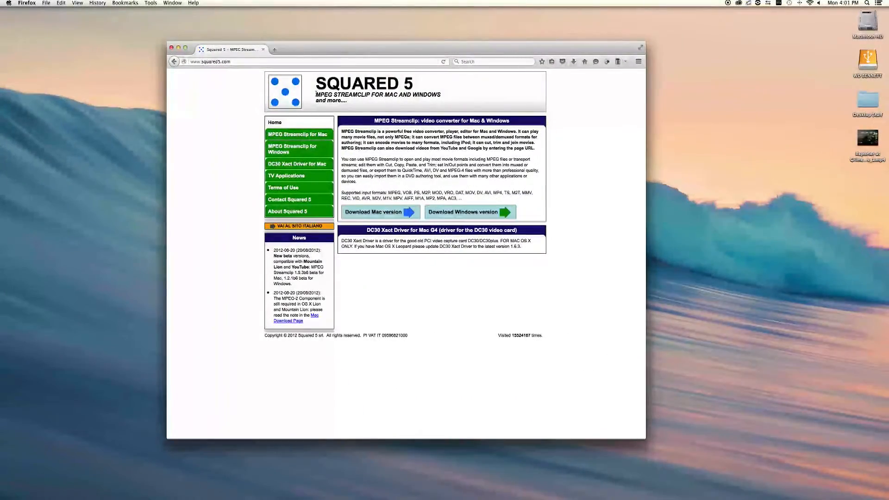
Launch MPEG Streamclip through a Spotlight search for "mpeg" and hide all other applications
drag(377, 51, 387, 58)
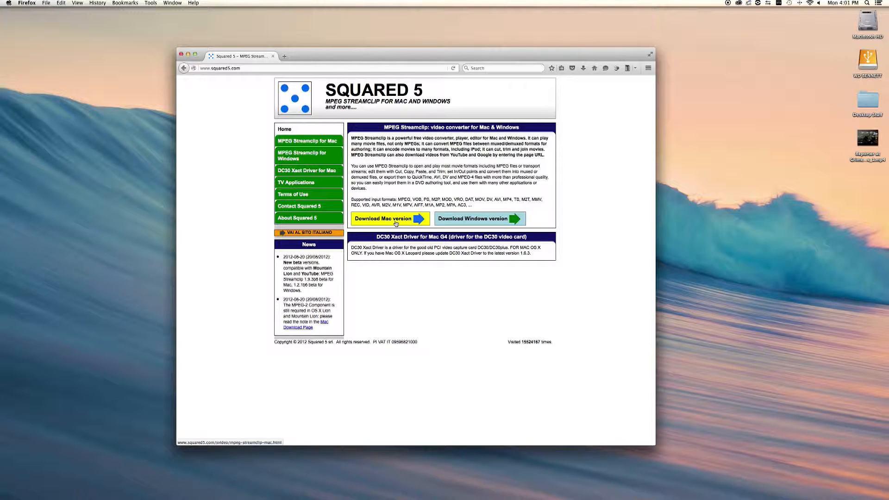
mouse_move(451, 499)
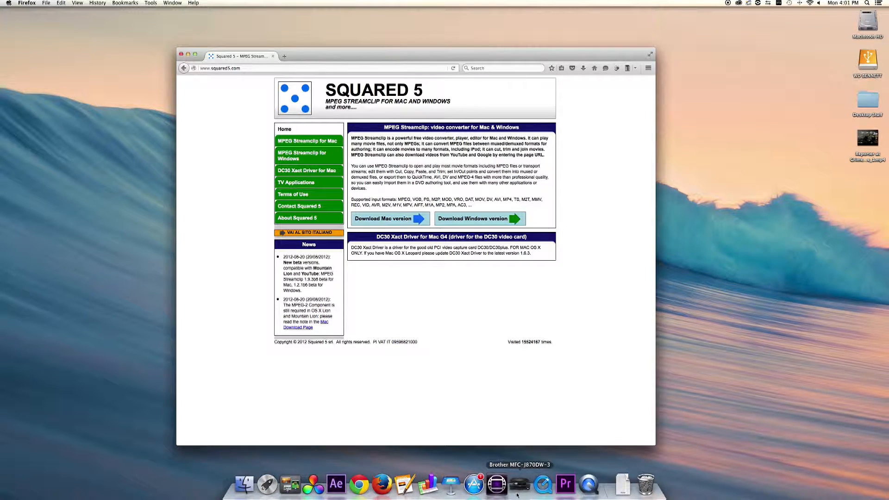
click(867, 3)
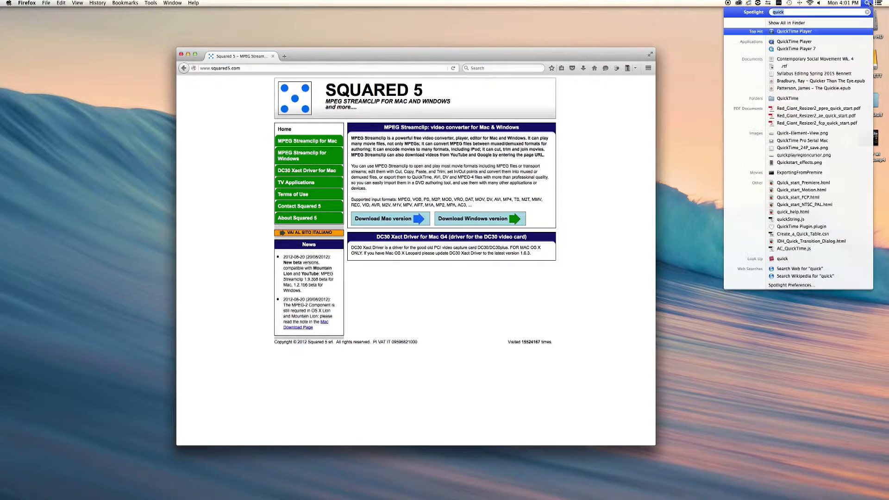
text(mpeg)
key(Return)
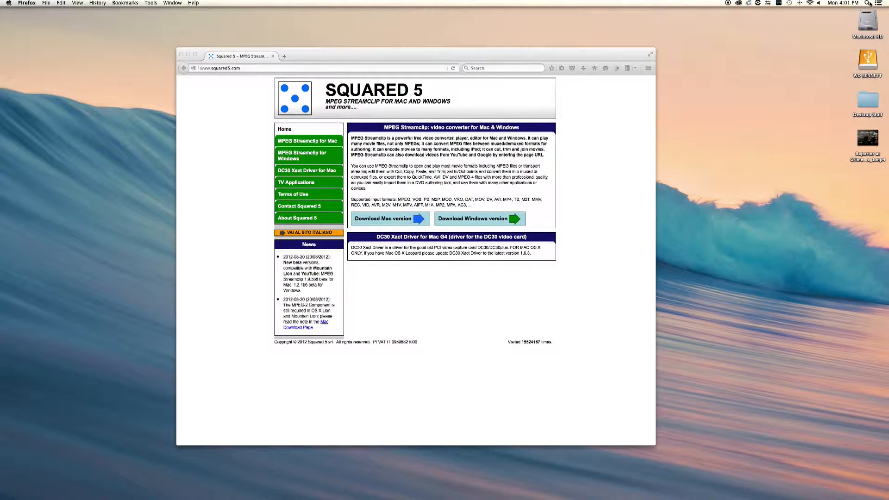
drag(361, 106, 333, 127)
key(super+alt+h)
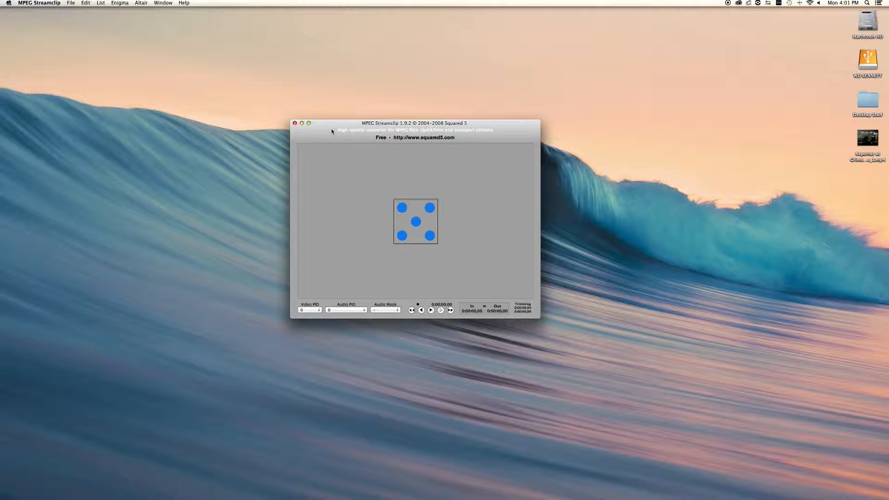
Load Reporter at Crime Scene_1.mp4 from the desktop into MPEG Streamclip
drag(332, 131, 341, 121)
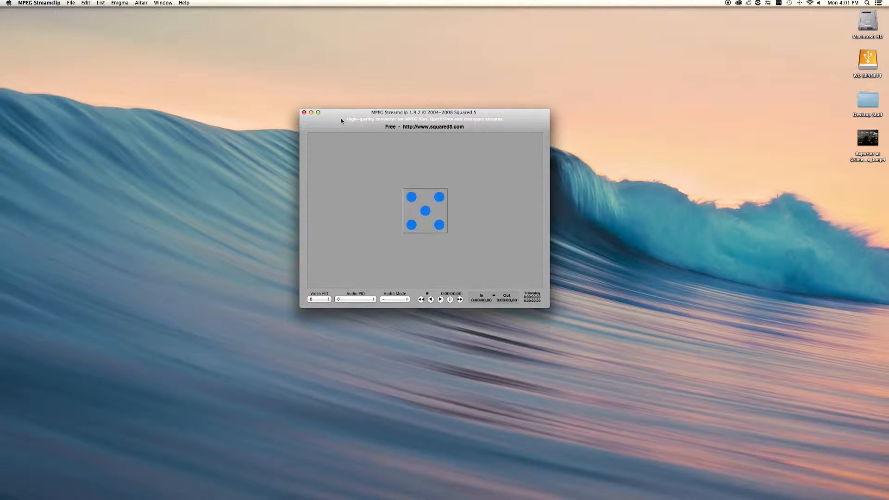
drag(342, 121, 343, 118)
click(867, 141)
drag(868, 143, 463, 187)
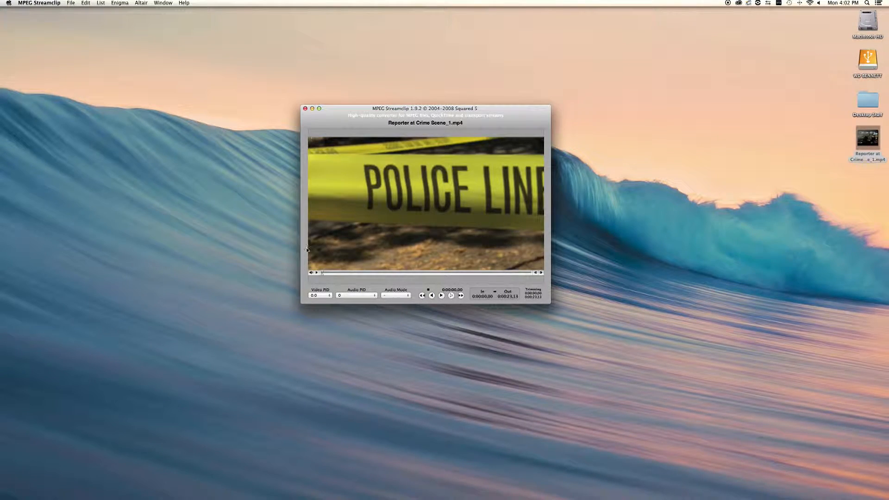
Scrub through the first seconds of the loaded clip to preview the reporter shot
drag(329, 274, 374, 273)
drag(319, 133, 310, 123)
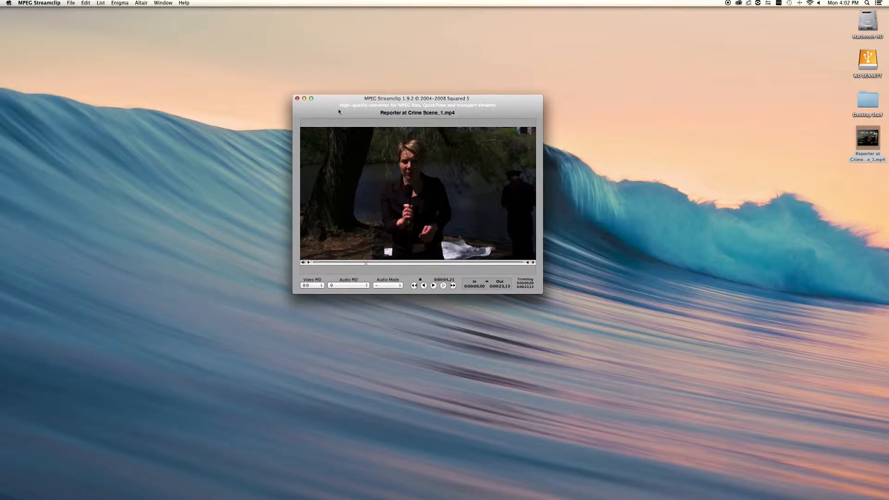
drag(340, 263, 373, 265)
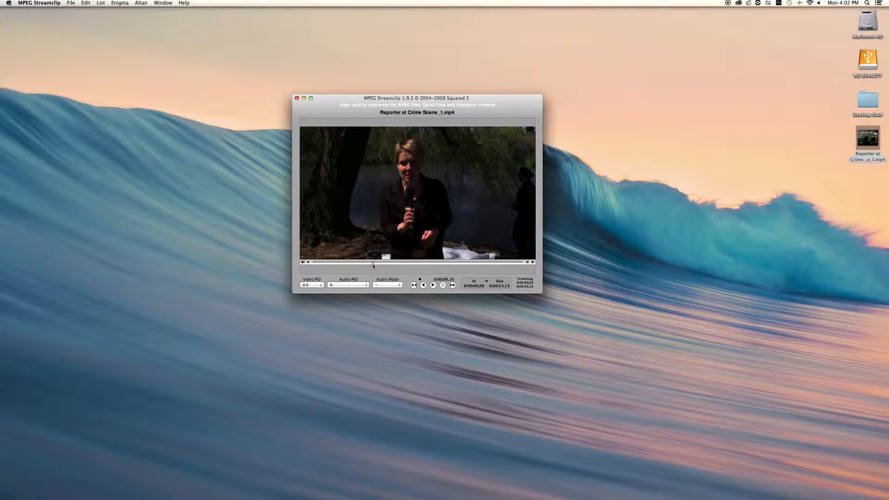
drag(339, 111, 316, 117)
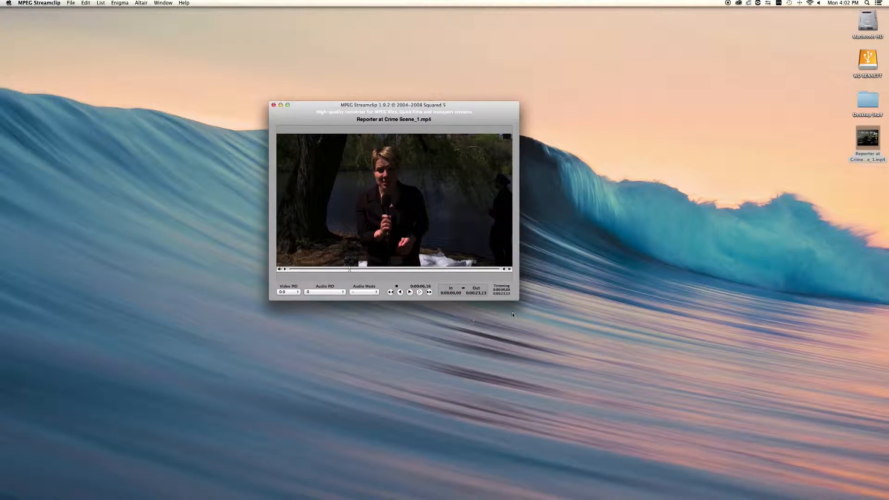
Enlarge the MPEG Streamclip window and reposition it on the desktop for a bigger view of the clip
drag(517, 301, 662, 396)
drag(345, 123, 343, 91)
drag(860, 147, 370, 212)
mouse_move(358, 81)
mouse_down()
mouse_move(330, 82)
mouse_move(345, 82)
mouse_up()
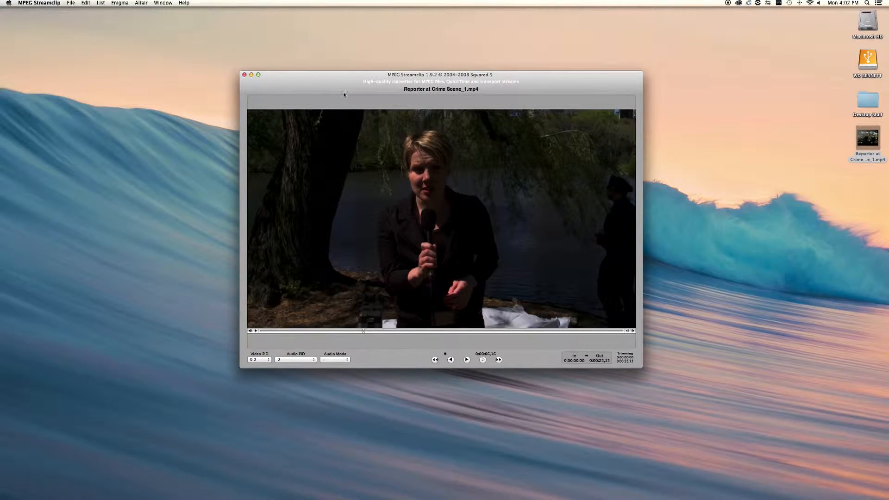
drag(341, 85, 340, 89)
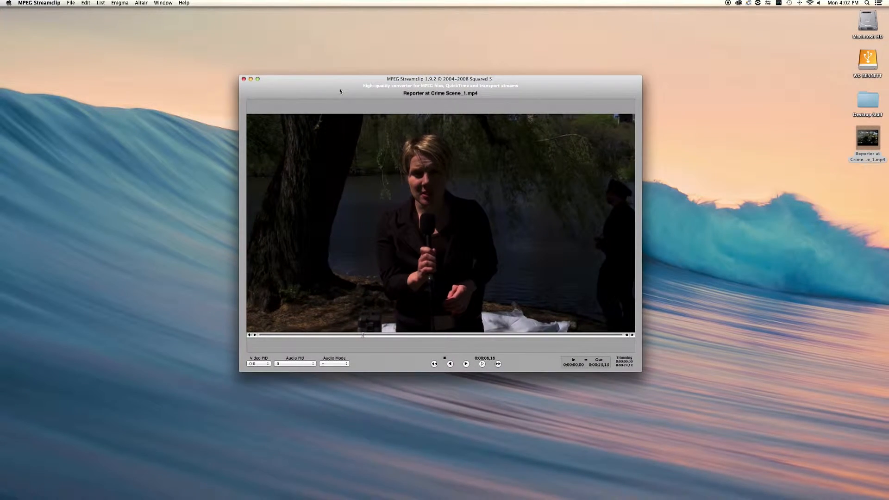
Set up an MPEG-4 export of the clip with a custom frame size of 864 × 486 and 80% quality
click(71, 4)
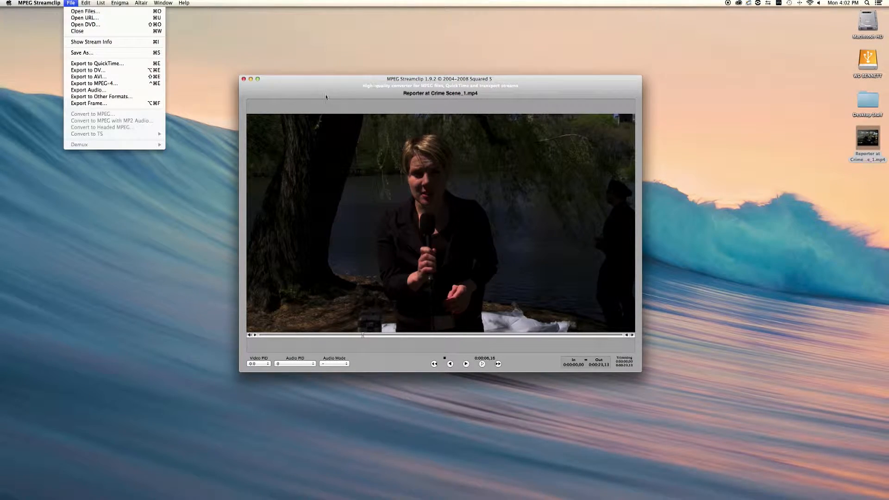
click(97, 83)
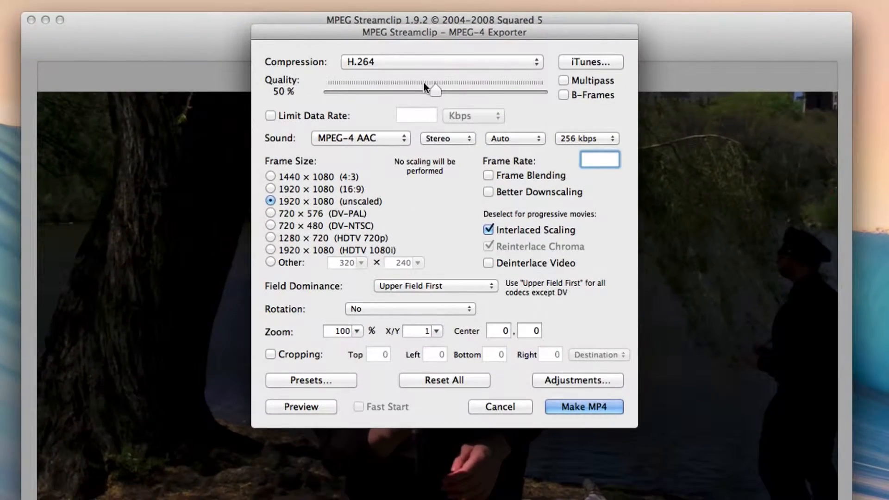
drag(411, 33, 406, 68)
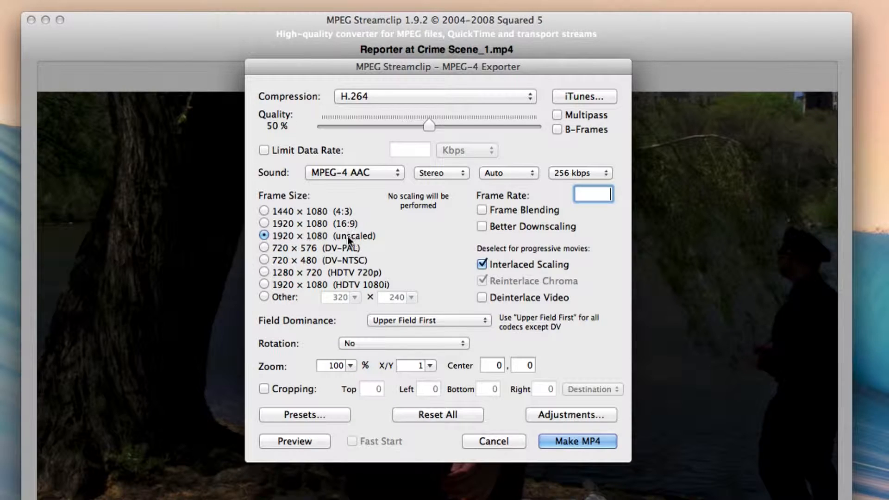
click(264, 298)
double_click(336, 298)
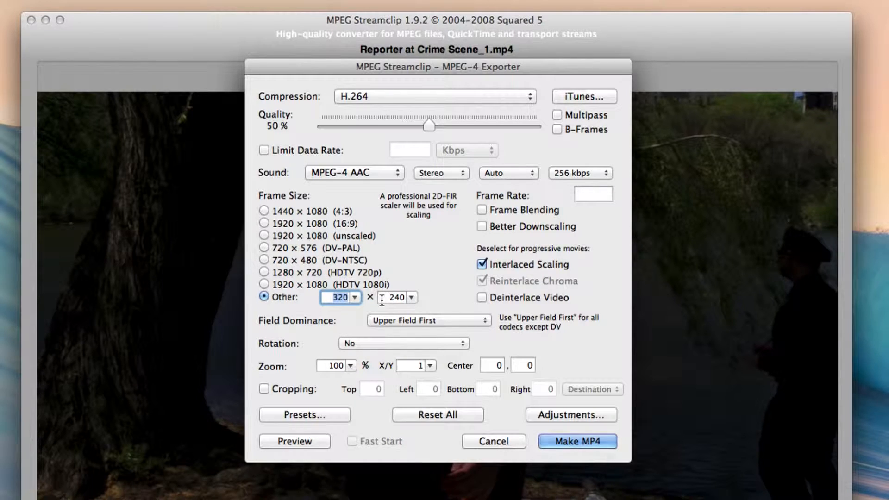
text(864)
key(Tab)
text(486)
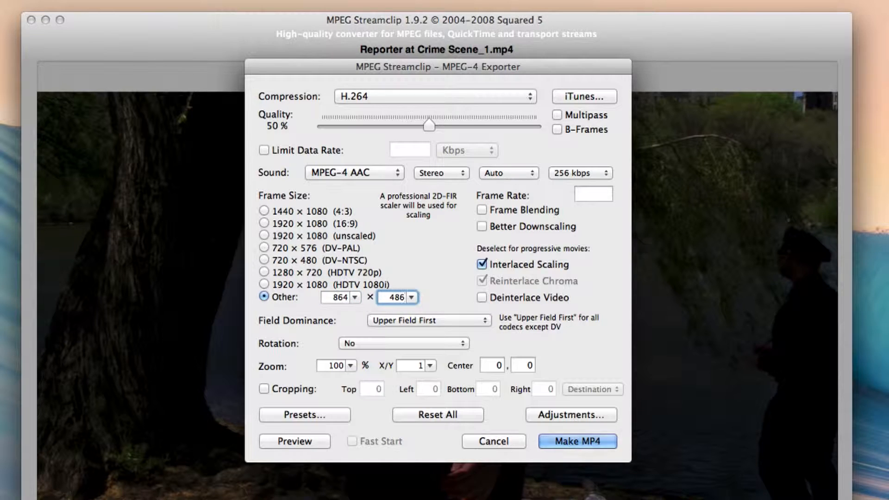
drag(427, 125, 491, 128)
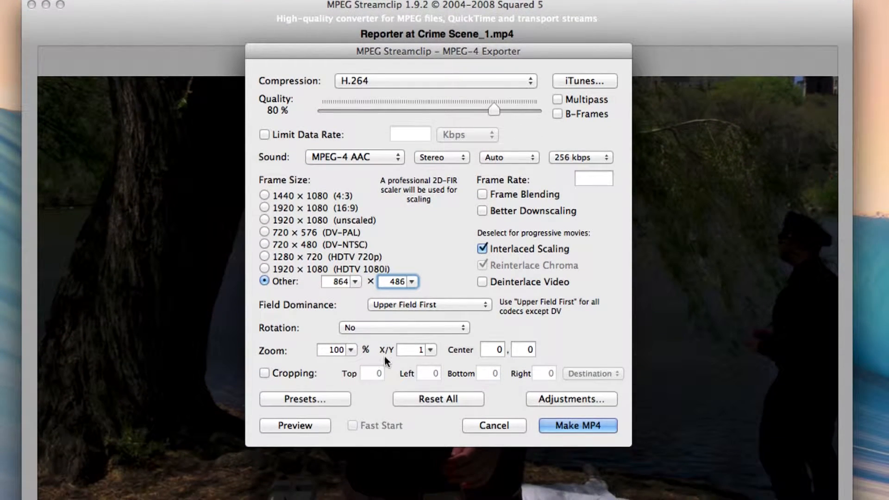
Start the MP4 encode and save it to the desktop as Reporter at Crime Scene_2
click(588, 426)
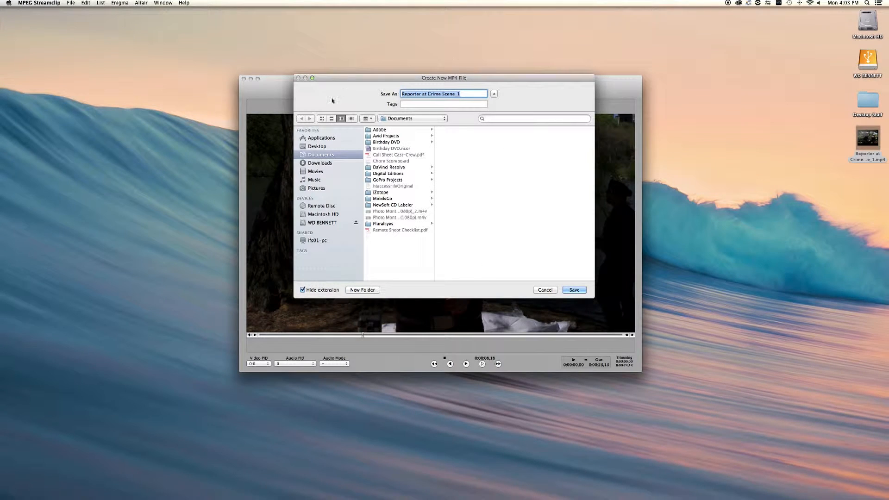
click(319, 147)
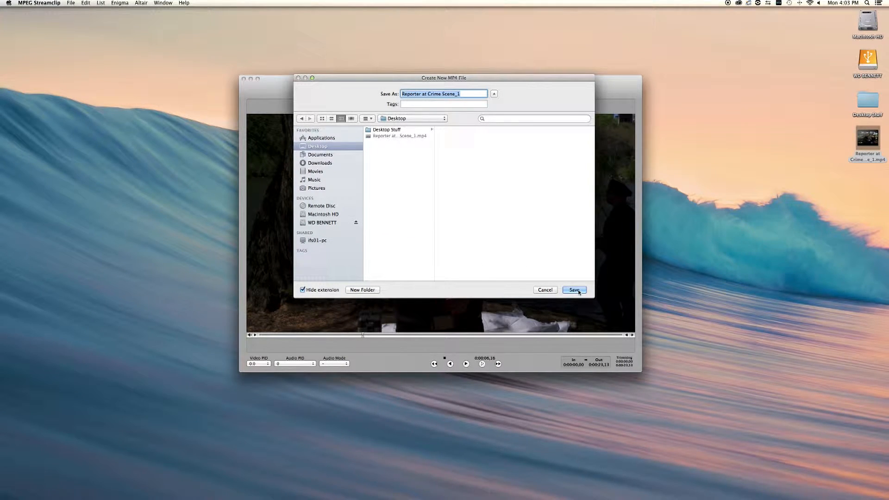
click(458, 94)
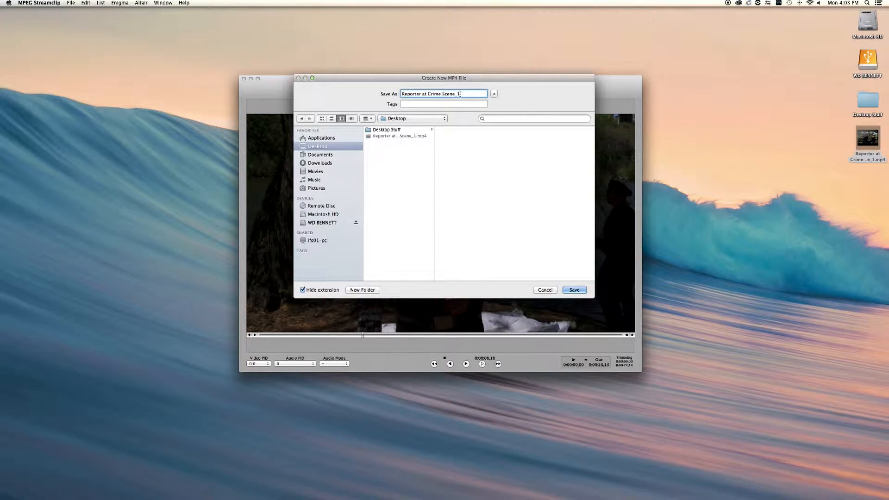
key(BackSpace)
text(2)
click(574, 290)
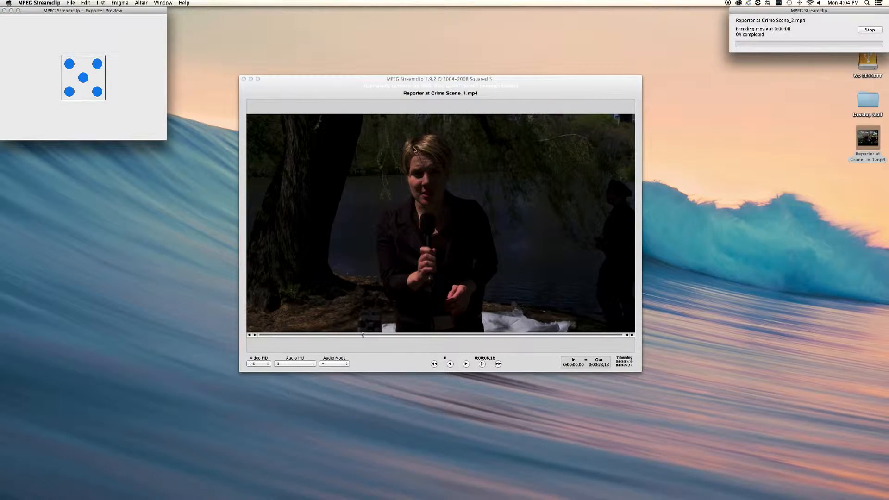
drag(776, 11, 384, 24)
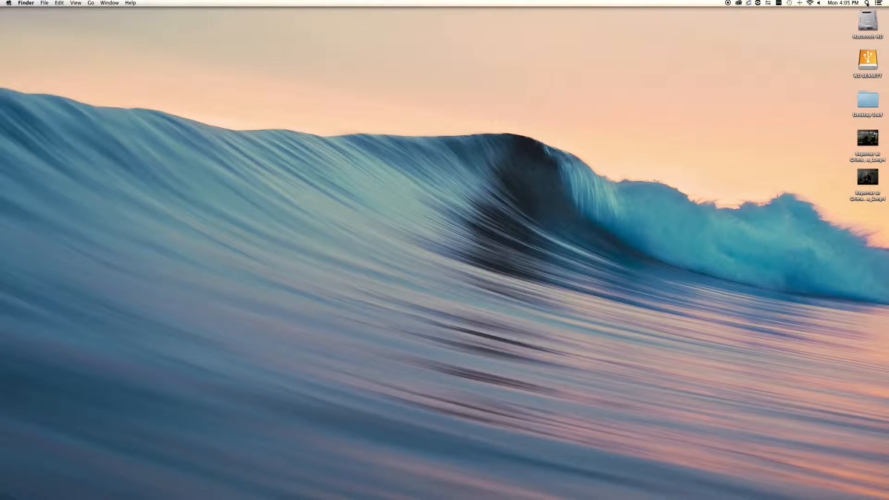
Search the Mac for quicktime and switch to QuickTime Player 7
click(867, 3)
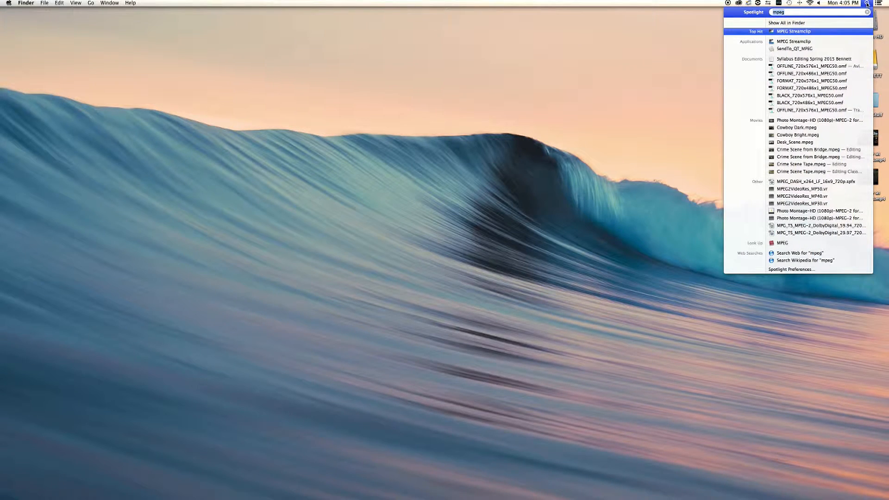
text(quicktime)
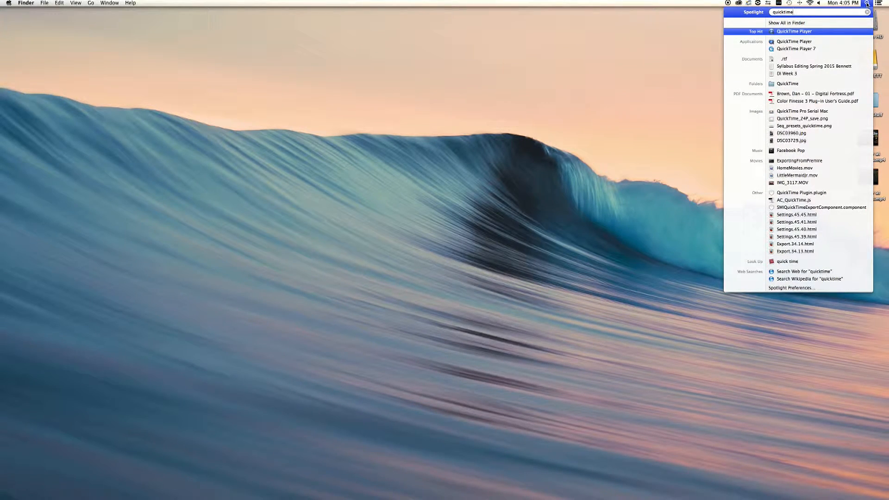
click(818, 48)
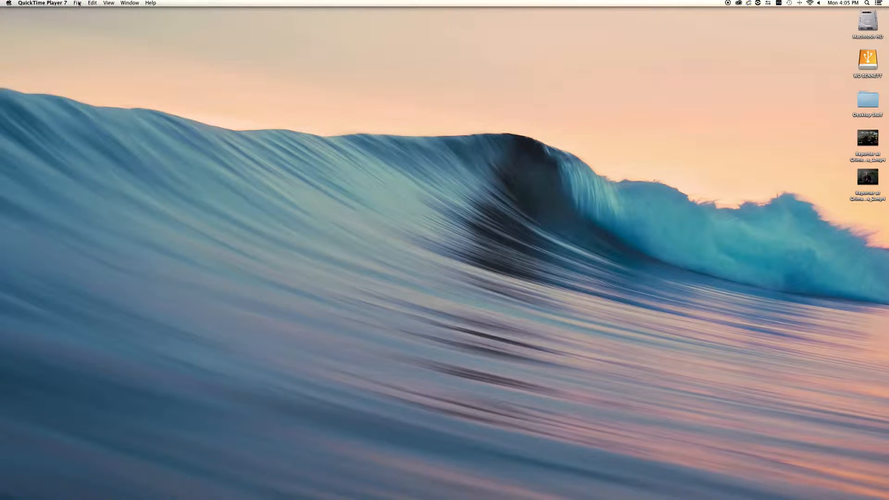
Open Reporter at Crime Scene_1.mp4 from the desktop and move its player window toward the middle of the screen
click(77, 3)
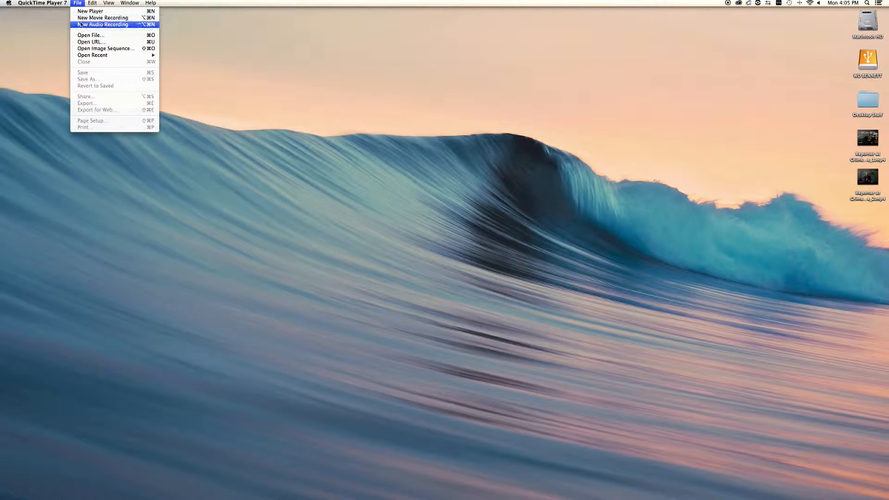
click(84, 36)
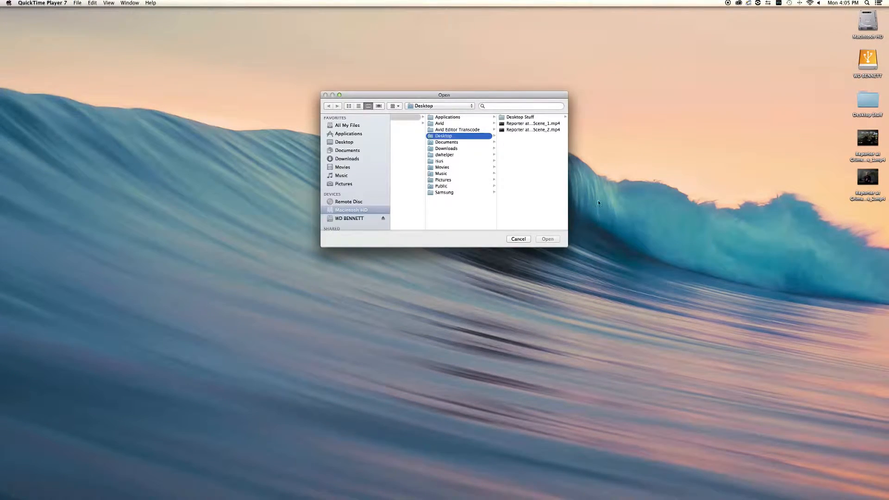
click(346, 143)
click(515, 124)
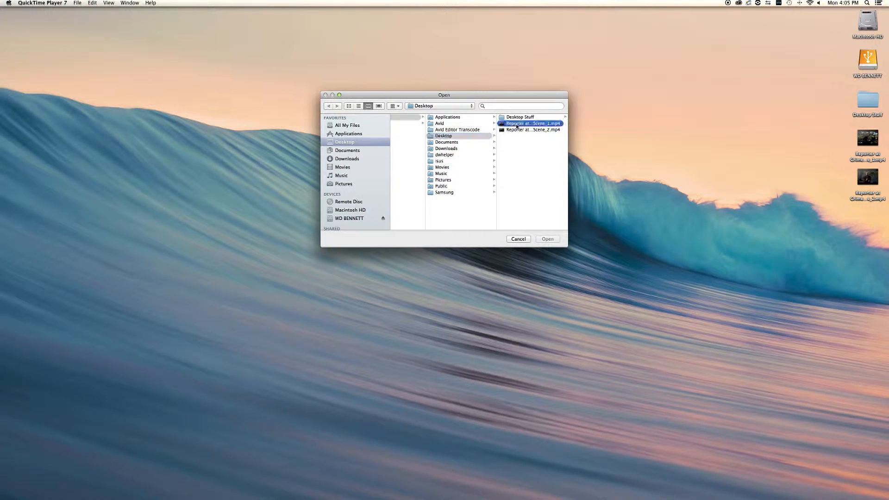
click(548, 239)
drag(288, 21, 384, 37)
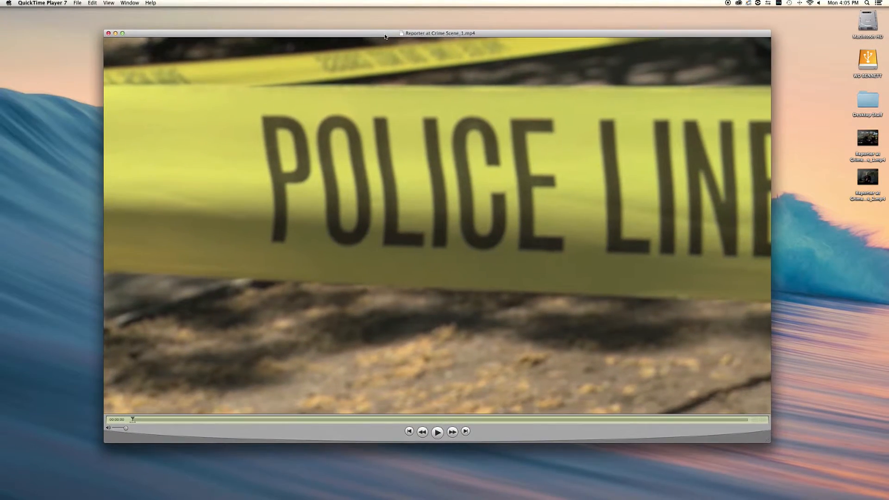
Begin exporting the clip as Movie to MPEG-4 and open the MPEG-4 export settings
click(122, 3)
mouse_move(112, 4)
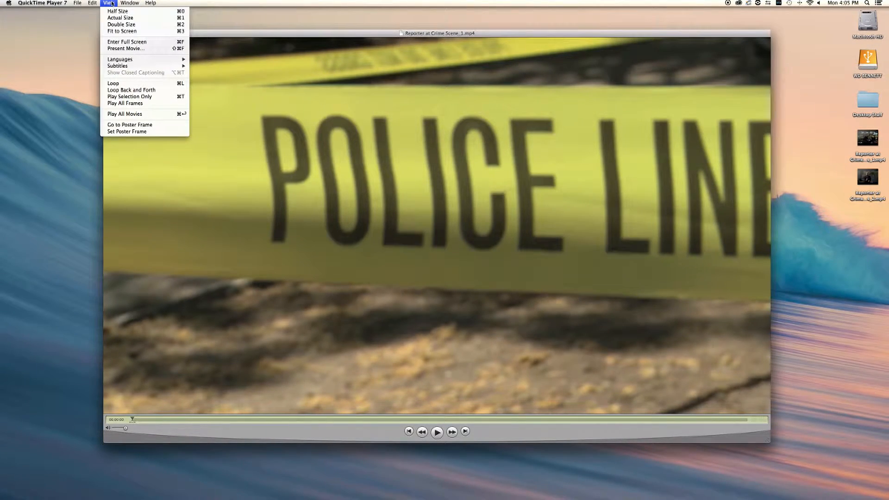
mouse_move(80, 4)
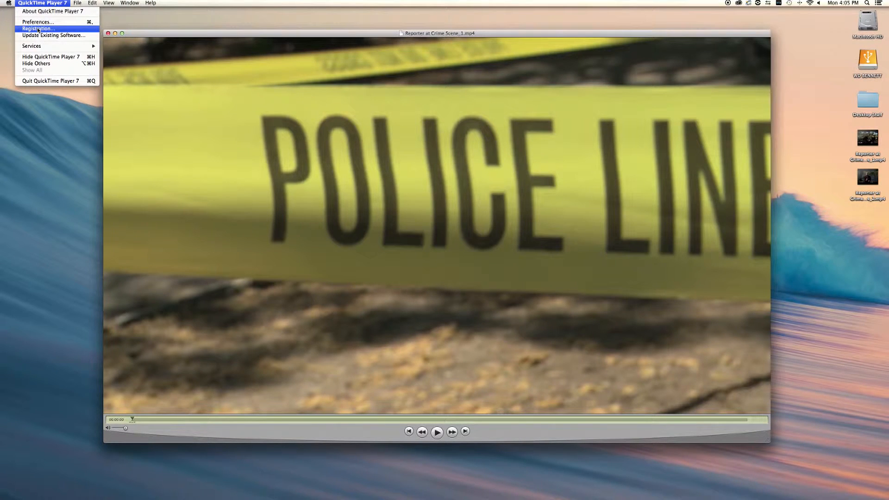
mouse_move(78, 4)
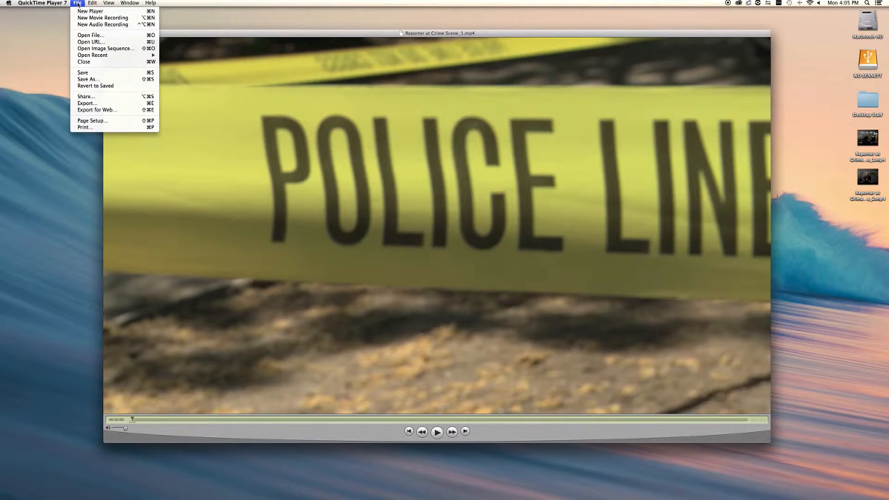
click(95, 109)
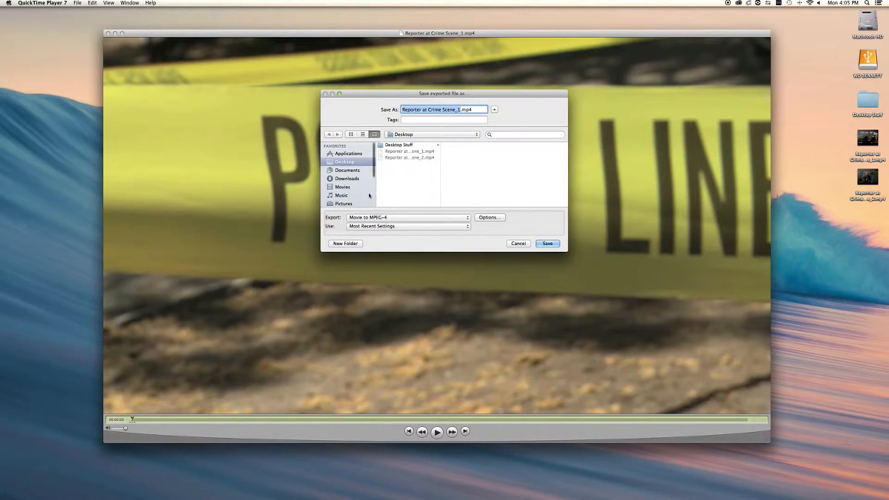
drag(381, 93, 322, 102)
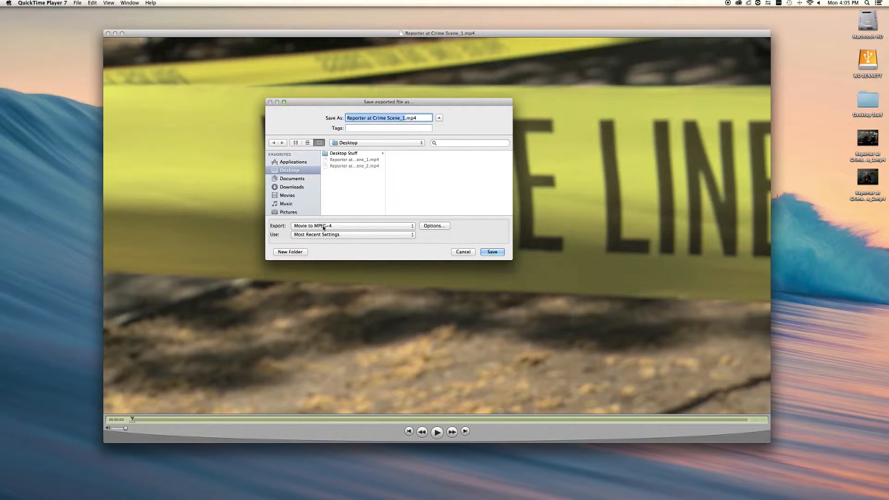
click(434, 227)
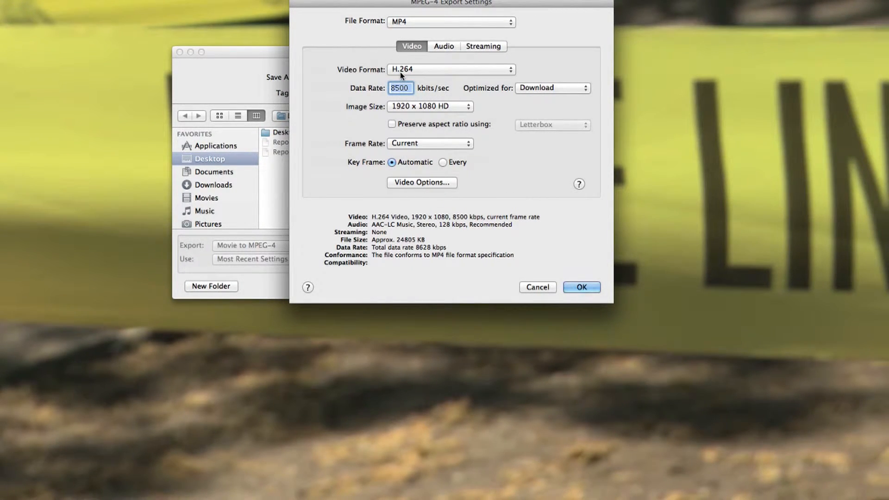
drag(427, 2, 416, 57)
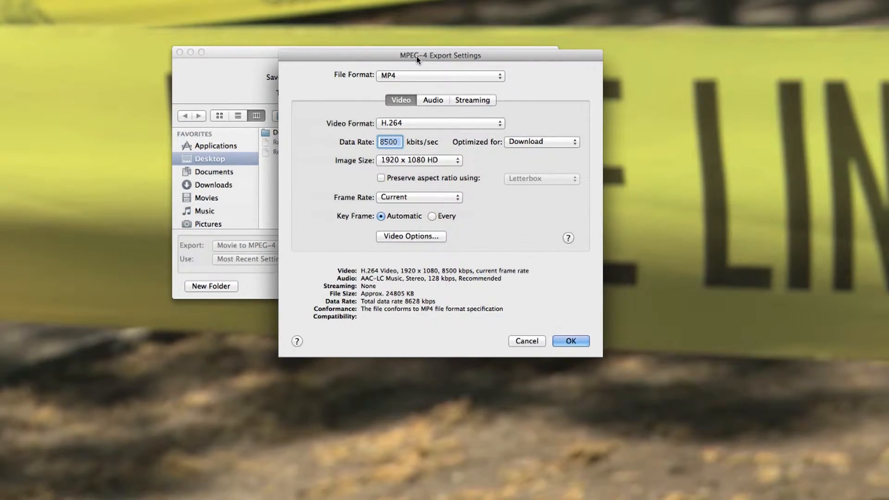
Set the export image size to a custom 864 × 486
click(399, 141)
drag(399, 142, 377, 144)
click(399, 162)
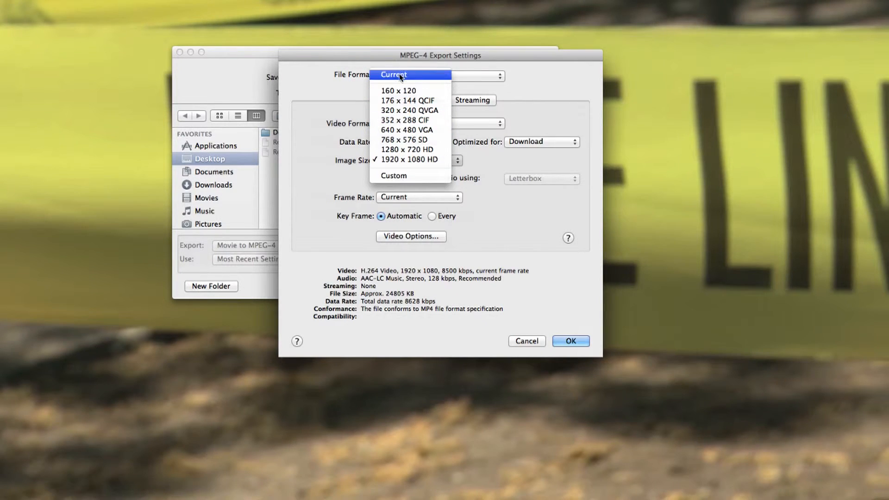
click(397, 176)
double_click(519, 161)
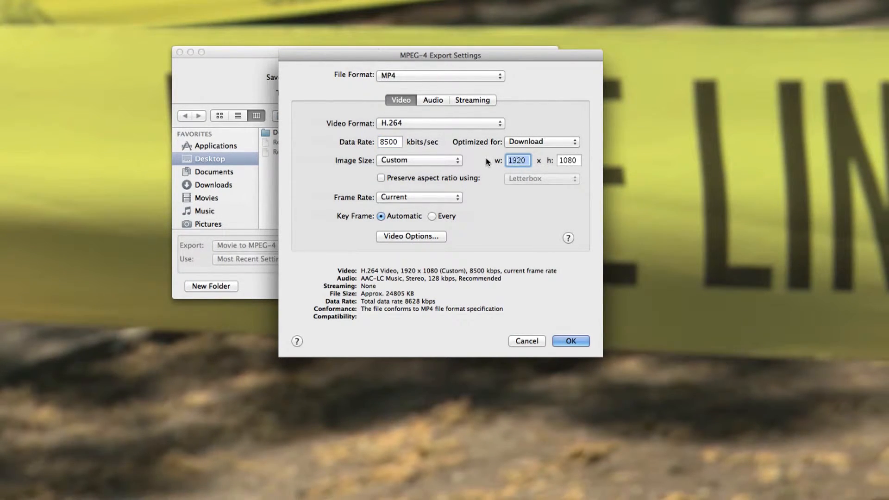
text(864)
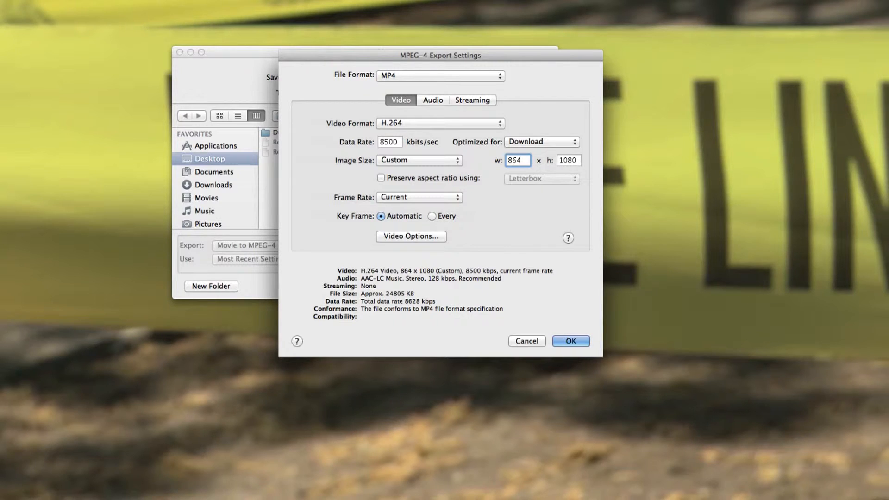
key(Tab)
text(486)
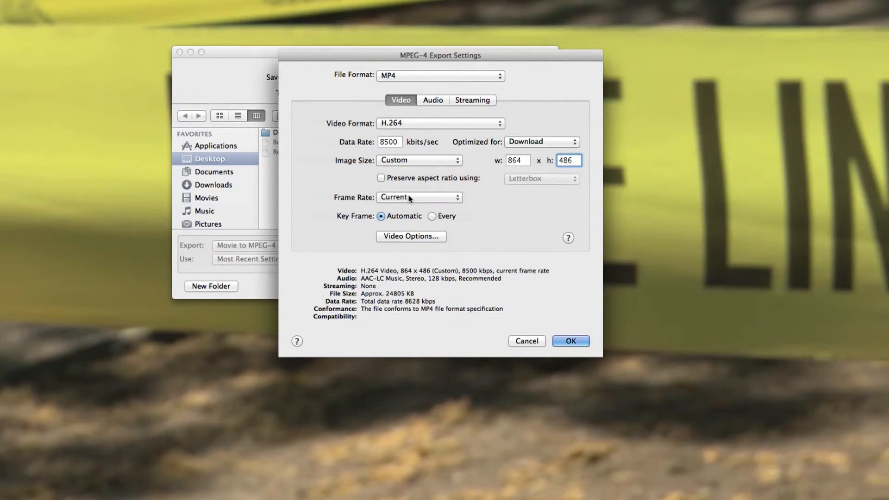
Review the H.264 video options and format choices, accept the MPEG-4 settings, and cancel the export
click(413, 237)
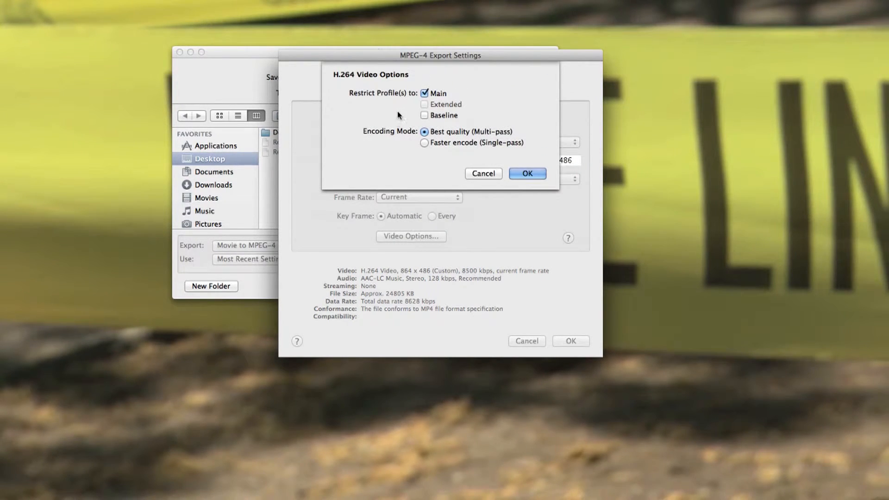
click(513, 176)
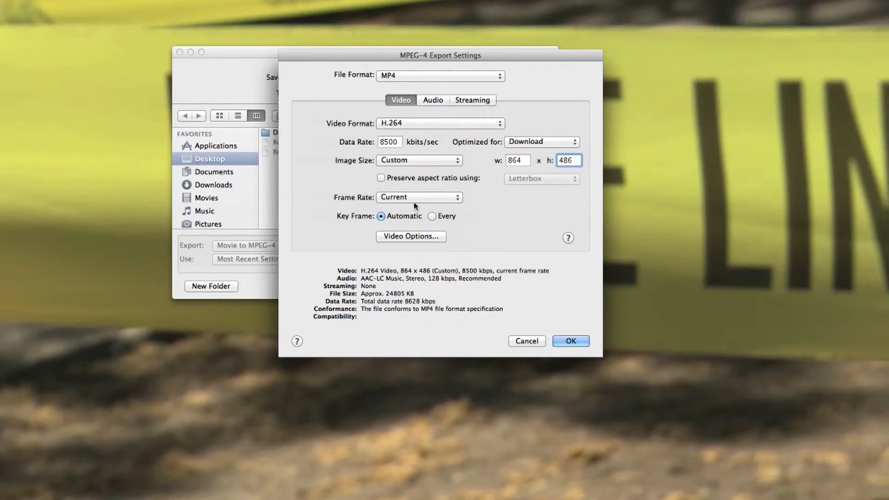
click(396, 75)
click(362, 84)
click(388, 122)
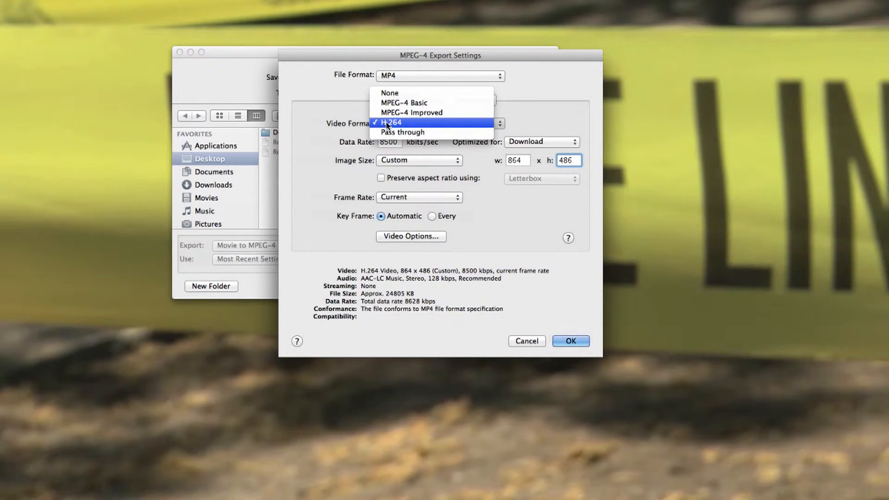
click(389, 122)
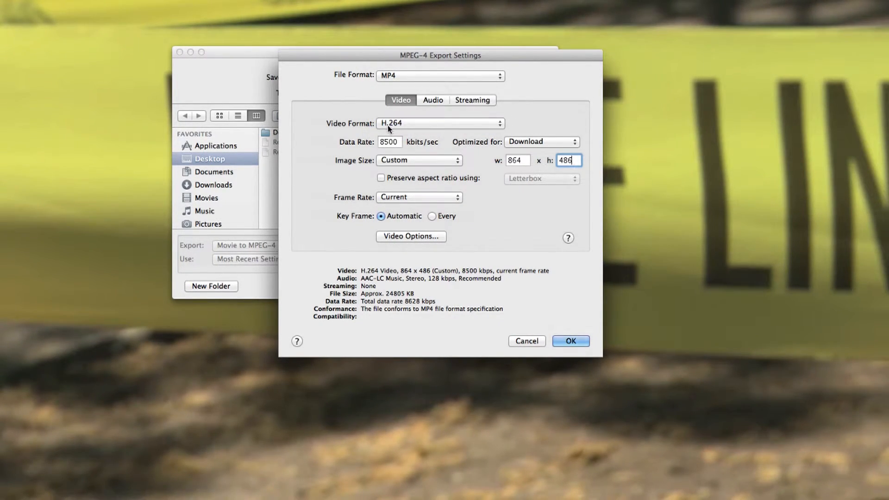
click(571, 341)
click(478, 285)
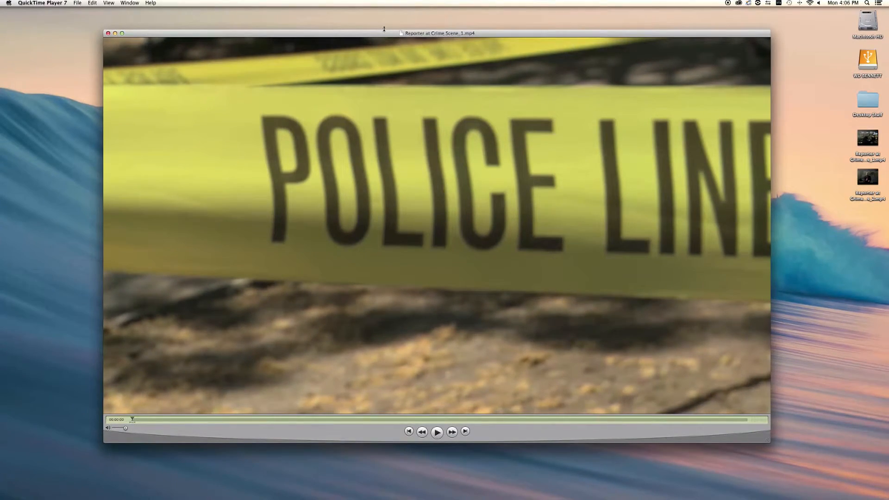
Mark in and out points around a short police-tape section near the clip's start and cut it from the movie
mouse_move(383, 32)
mouse_down()
mouse_move(380, 42)
mouse_move(392, 40)
mouse_up()
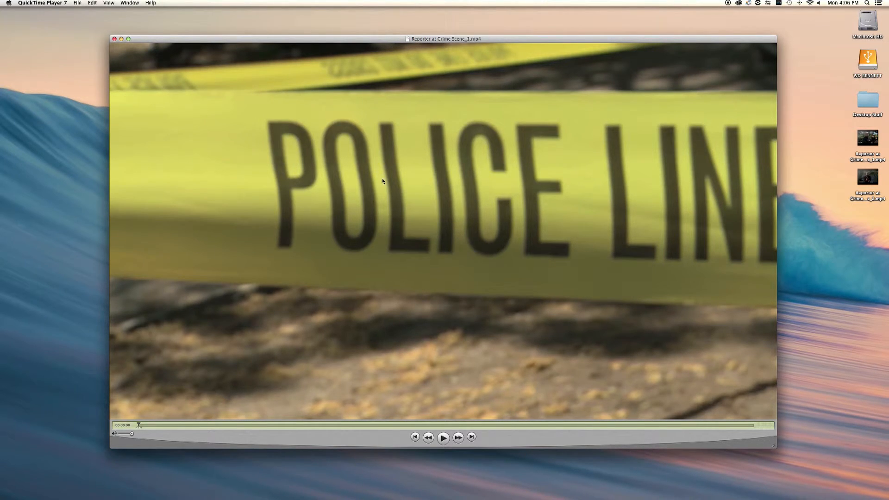
drag(329, 424, 158, 426)
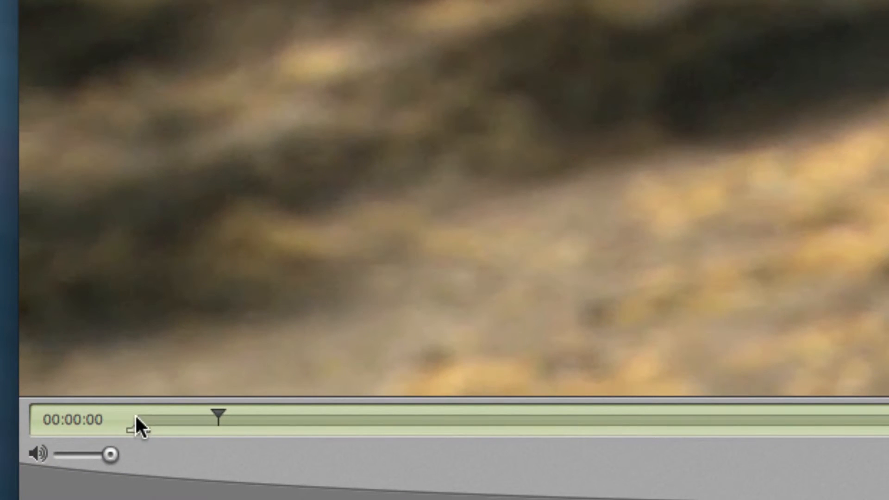
drag(165, 420, 387, 421)
key(i)
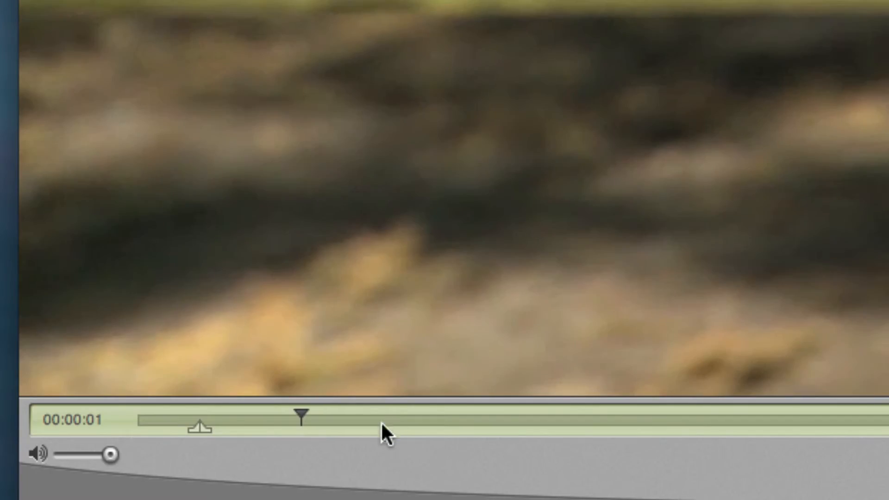
key(o)
click(250, 421)
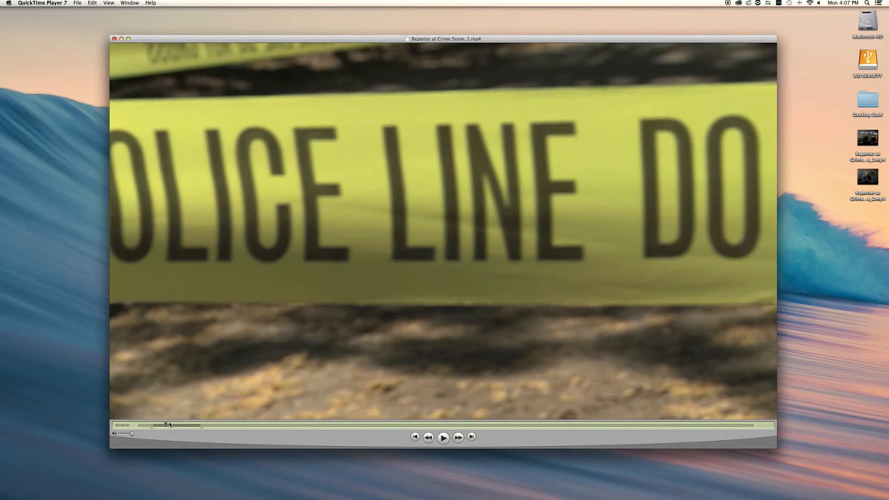
key(Delete)
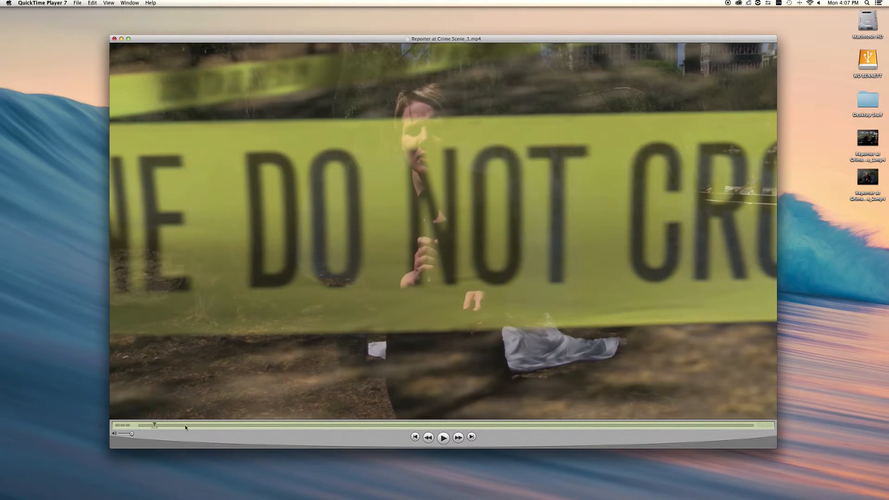
Paste the cut police-tape section about 10 seconds into the clip and scrub over it
drag(185, 425, 224, 427)
key(o)
drag(223, 427, 432, 427)
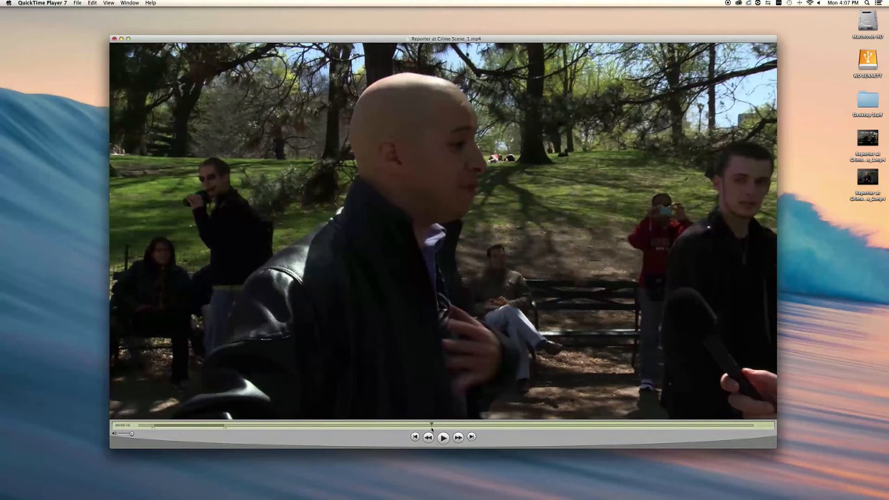
key(super+v)
mouse_move(411, 426)
mouse_down()
mouse_move(469, 426)
mouse_move(427, 424)
mouse_up()
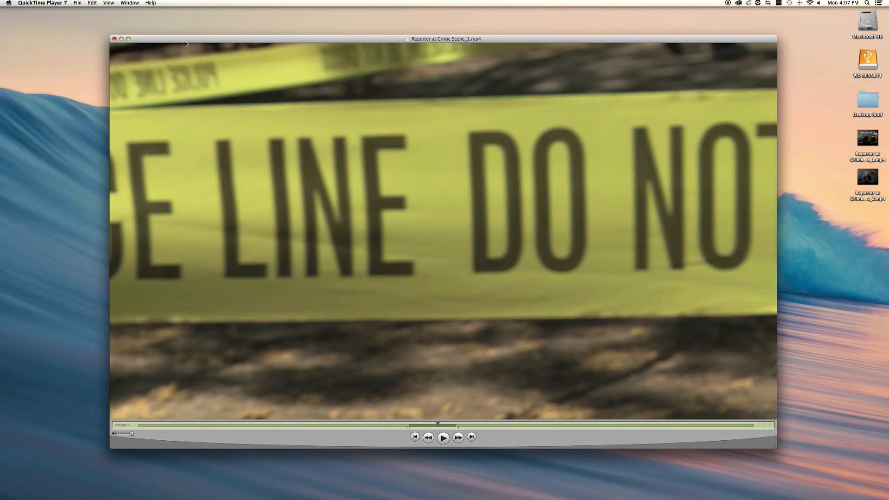
Mark an out point near the clip's end and an in point at its very start
drag(185, 42, 187, 41)
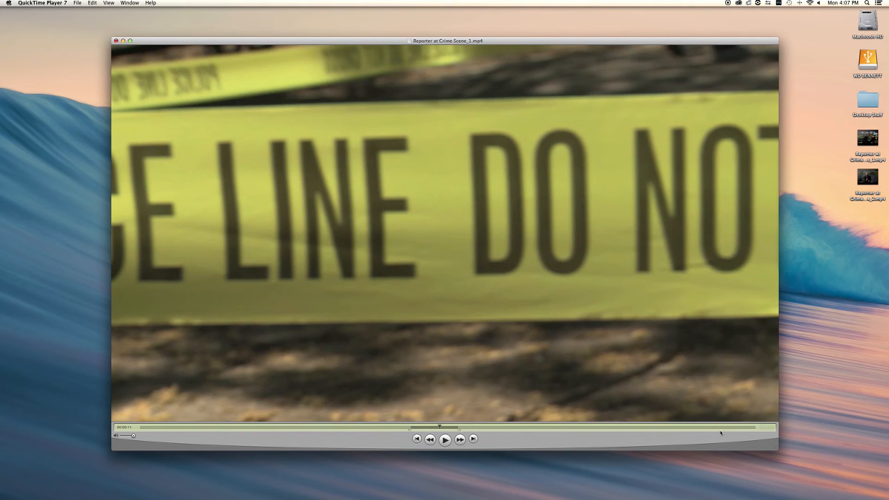
drag(731, 429, 89, 429)
key(o)
key(i)
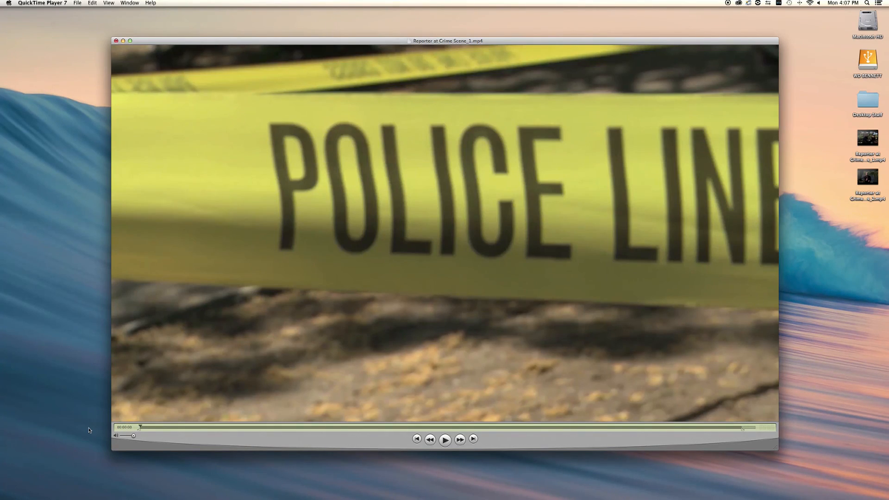